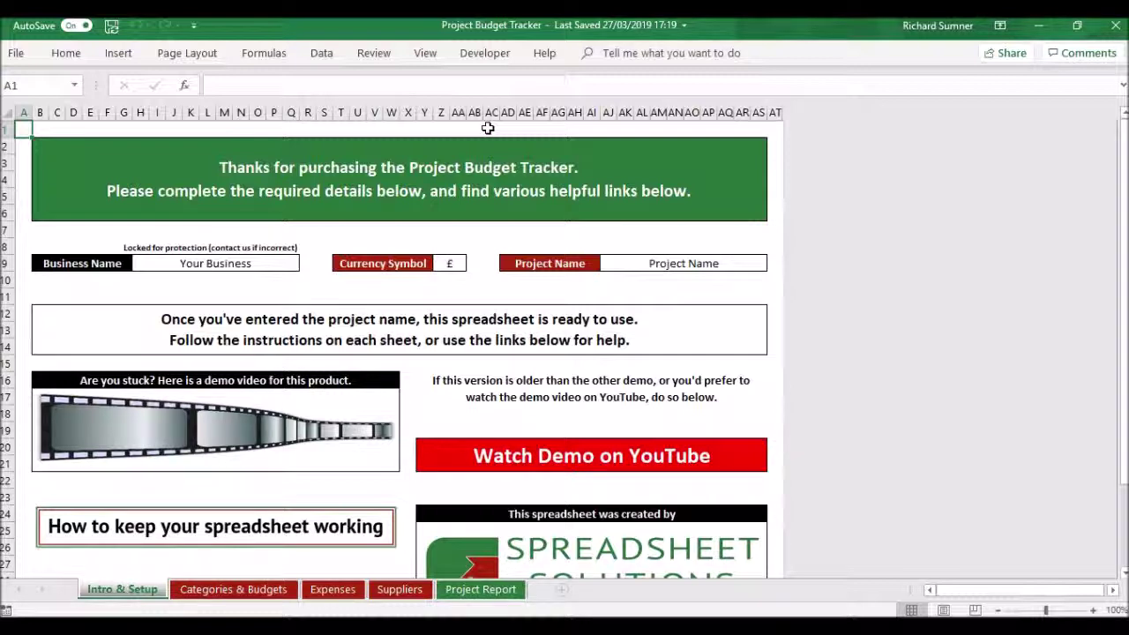
Check the available currency symbols and the project name field on the Intro & Setup sheet
{"action": "left_click", "coordinate": [453, 262]}
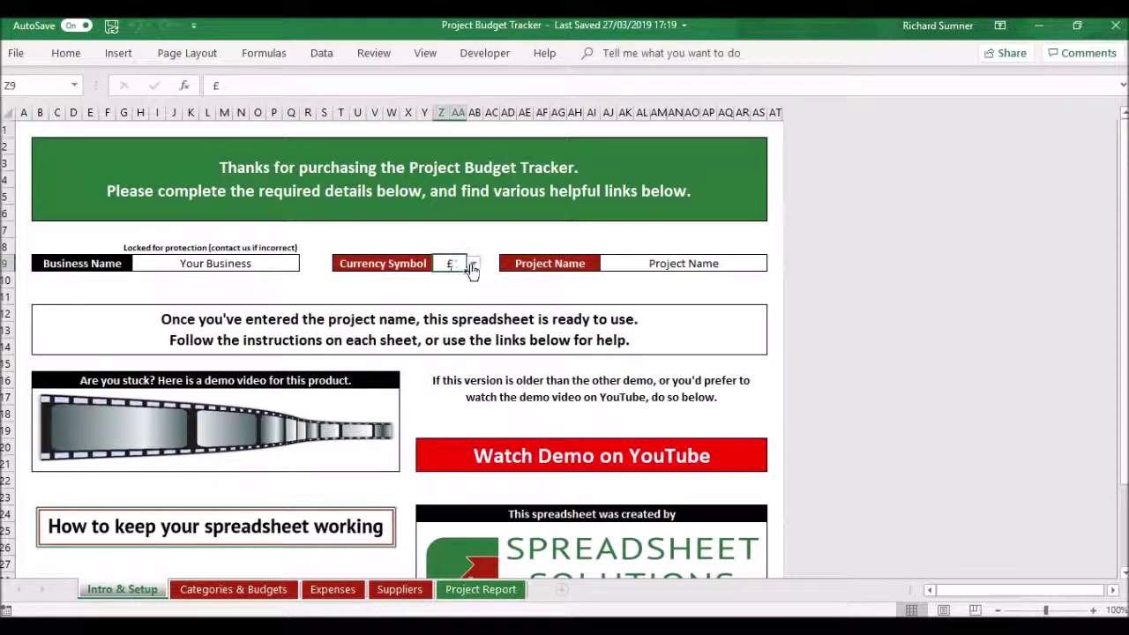
{"action": "left_click", "coordinate": [473, 265]}
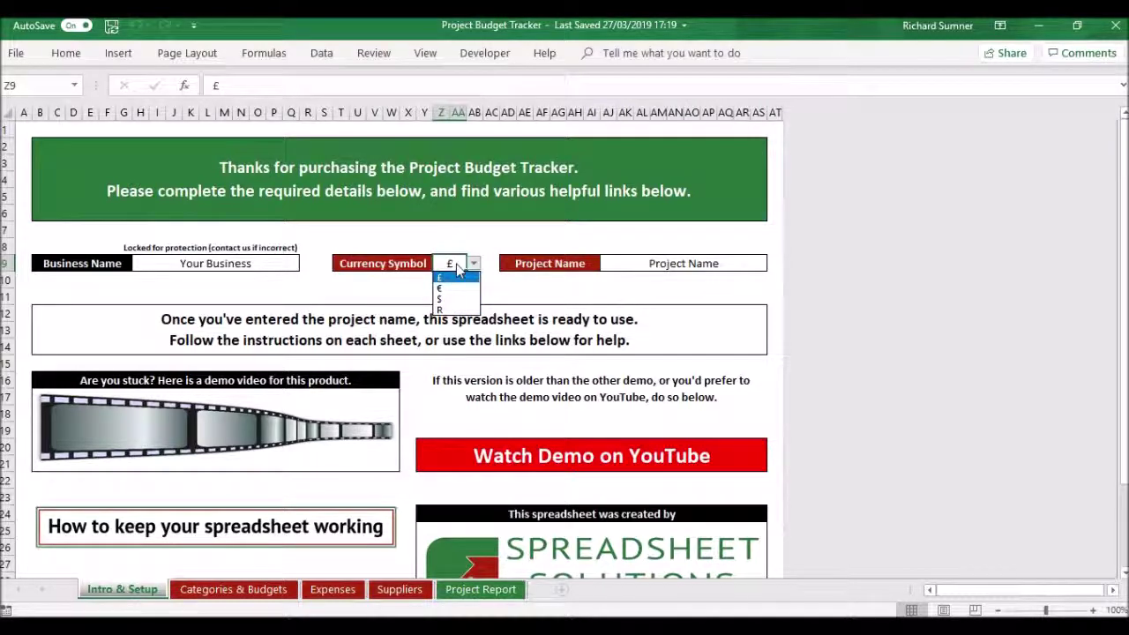
{"action": "left_click", "coordinate": [456, 268]}
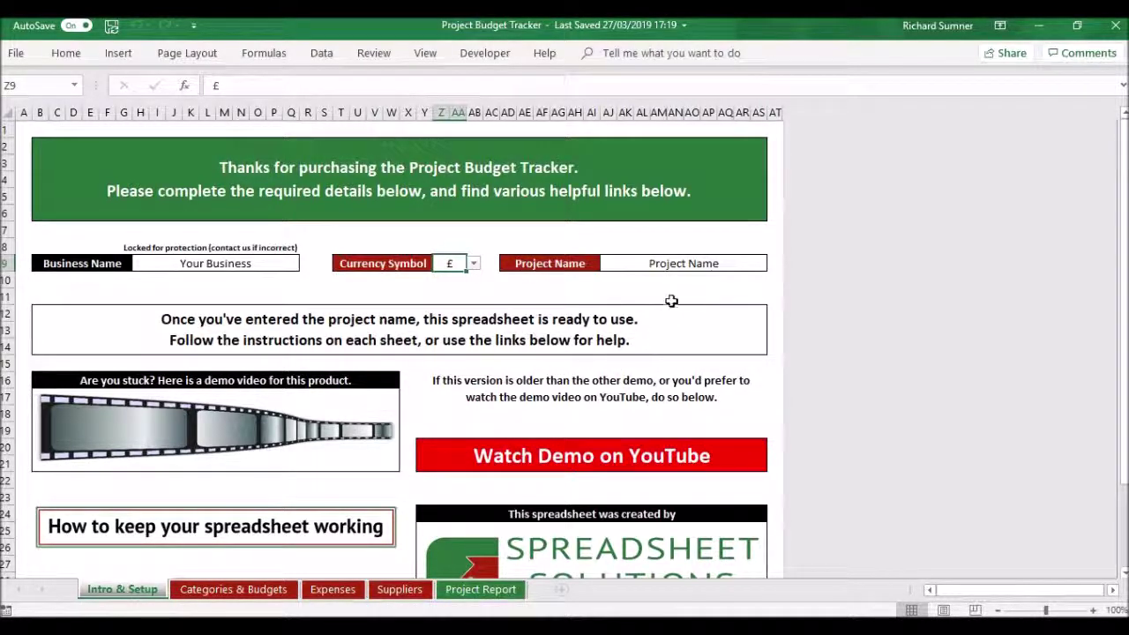
{"action": "left_click", "coordinate": [673, 267]}
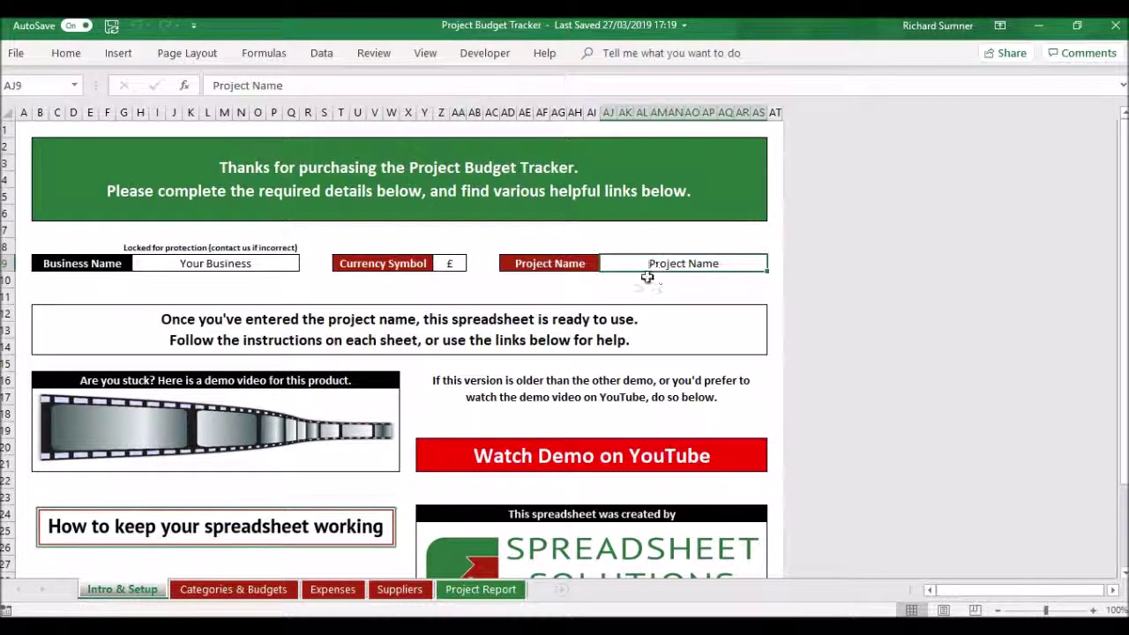
{"action": "left_click", "coordinate": [646, 279]}
{"action": "key", "text": "Left"}
{"action": "key", "text": "Left"}
{"action": "key", "text": "Left"}
{"action": "key", "text": "Left"}
{"action": "key", "text": "Left"}
{"action": "key", "text": "Left"}
{"action": "key", "text": "Left"}
{"action": "key", "text": "Left"}
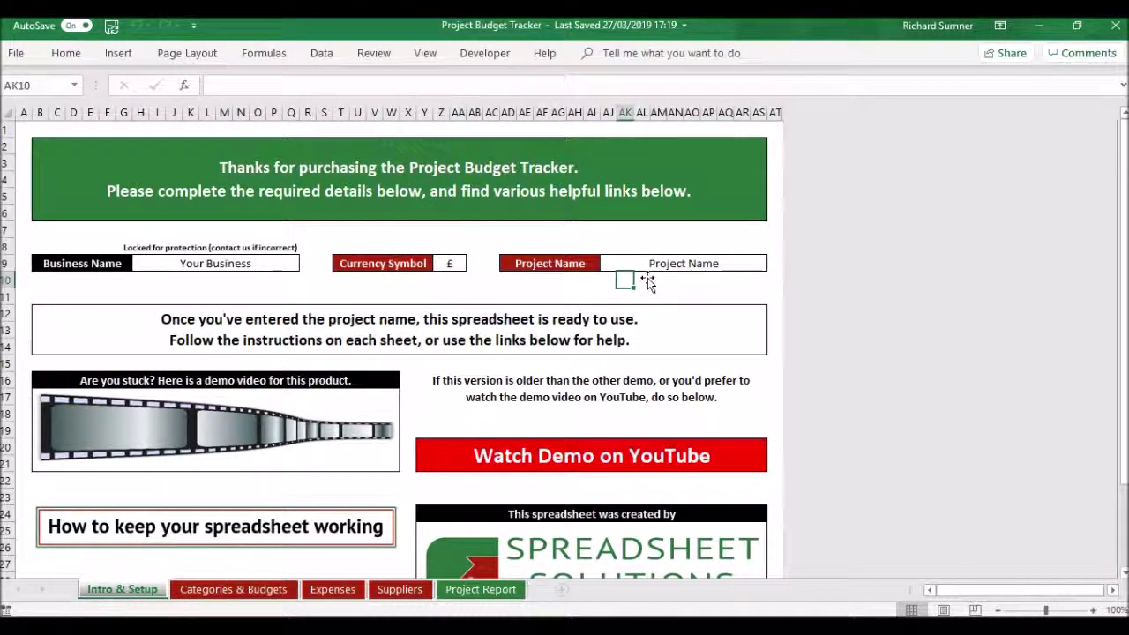
{"action": "key", "text": "Left"}
{"action": "key", "text": "Left"}
{"action": "key", "text": "Left"}
{"action": "key", "text": "Left"}
{"action": "key", "text": "Left"}
{"action": "key", "text": "Left"}
{"action": "key", "text": "Left"}
{"action": "key", "text": "Left"}
{"action": "key", "text": "Left"}
{"action": "key", "text": "Left"}
{"action": "key", "text": "Left"}
{"action": "key", "text": "Left"}
{"action": "key", "text": "Left"}
{"action": "key", "text": "Left"}
{"action": "key", "text": "Left"}
{"action": "key", "text": "Left"}
{"action": "key", "text": "Left"}
{"action": "key", "text": "Left"}
{"action": "key", "text": "Left"}
{"action": "key", "text": "Left"}
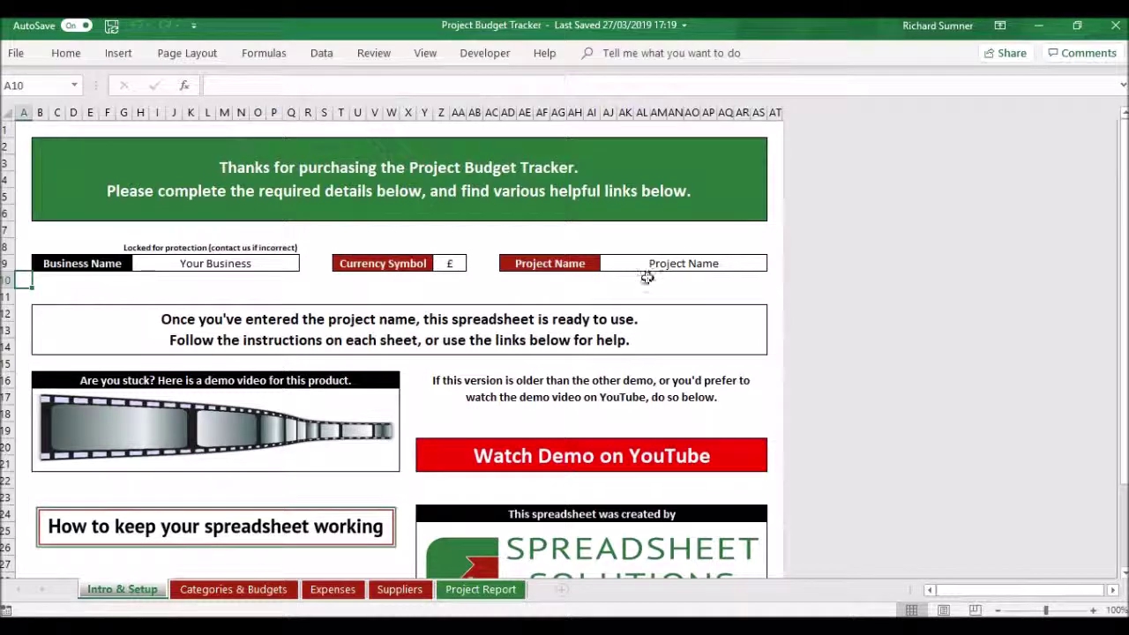
{"action": "key", "text": "ctrl+Home"}
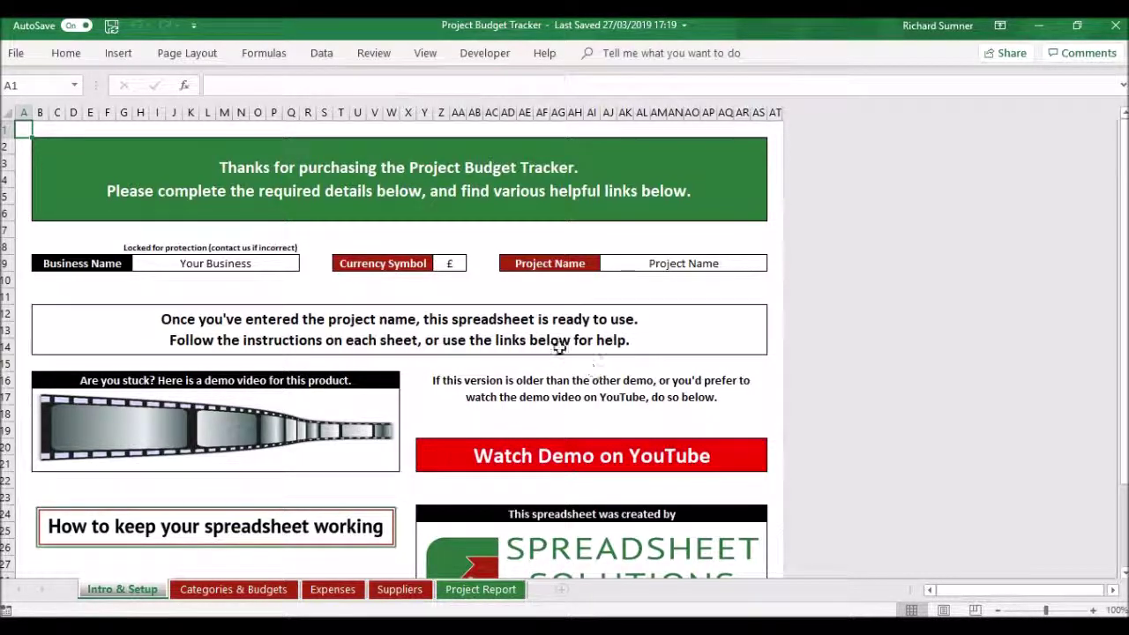
Open the Categories & Budgets sheet and look through the full length of the category list
{"action": "left_click", "coordinate": [205, 593]}
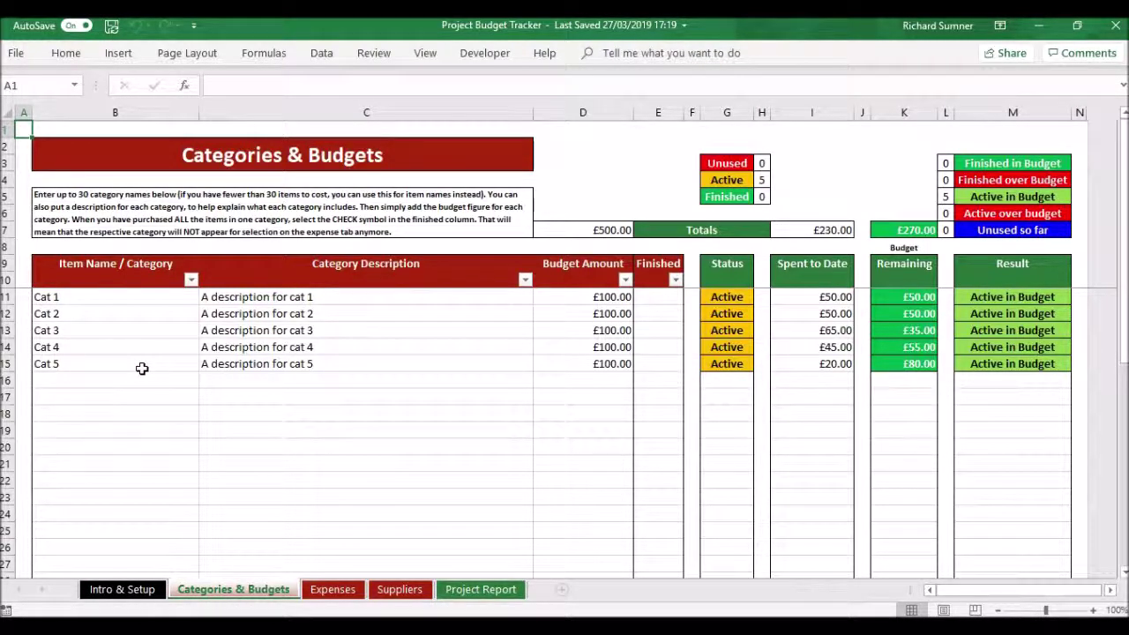
{"action": "left_click", "coordinate": [128, 420]}
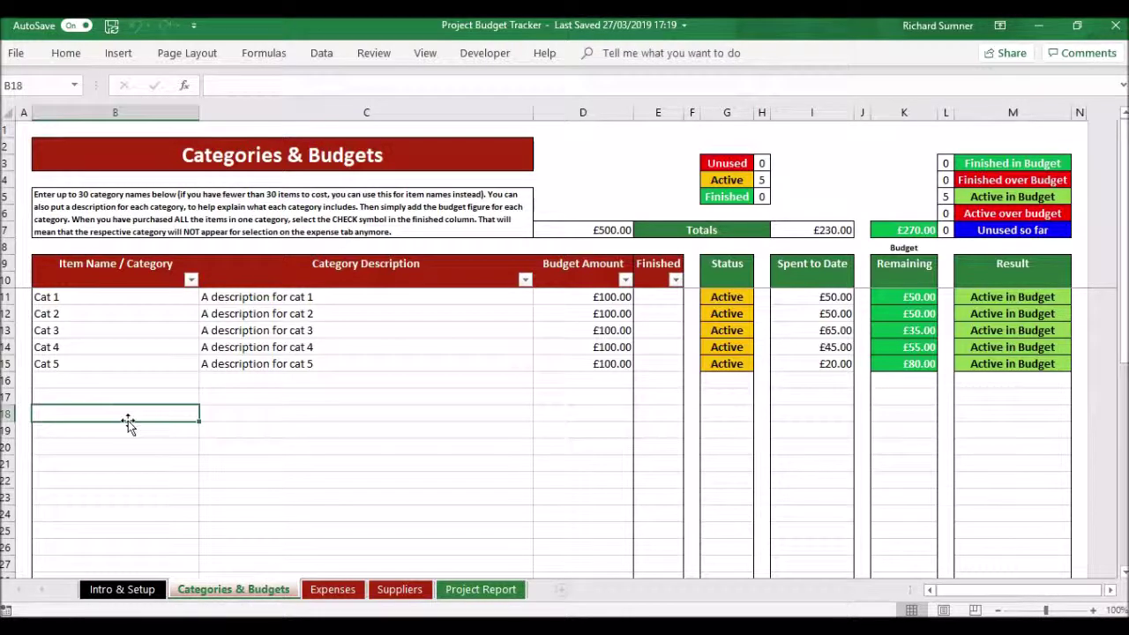
{"action": "key", "text": "ctrl+Down"}
{"action": "key", "text": "ctrl+Up"}
{"action": "key", "text": "ctrl+Up"}
{"action": "key", "text": "ctrl+Up"}
{"action": "key", "text": "ctrl+Up"}
{"action": "key", "text": "ctrl+Up"}
{"action": "key", "text": "ctrl+Up"}
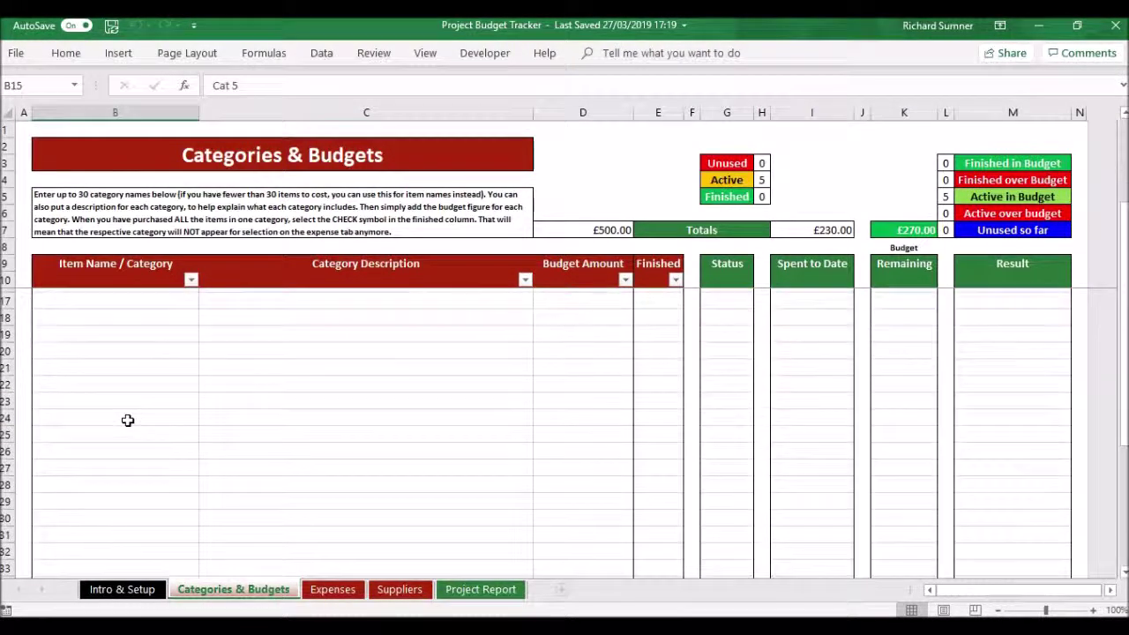
{"action": "key", "text": "ctrl+Left"}
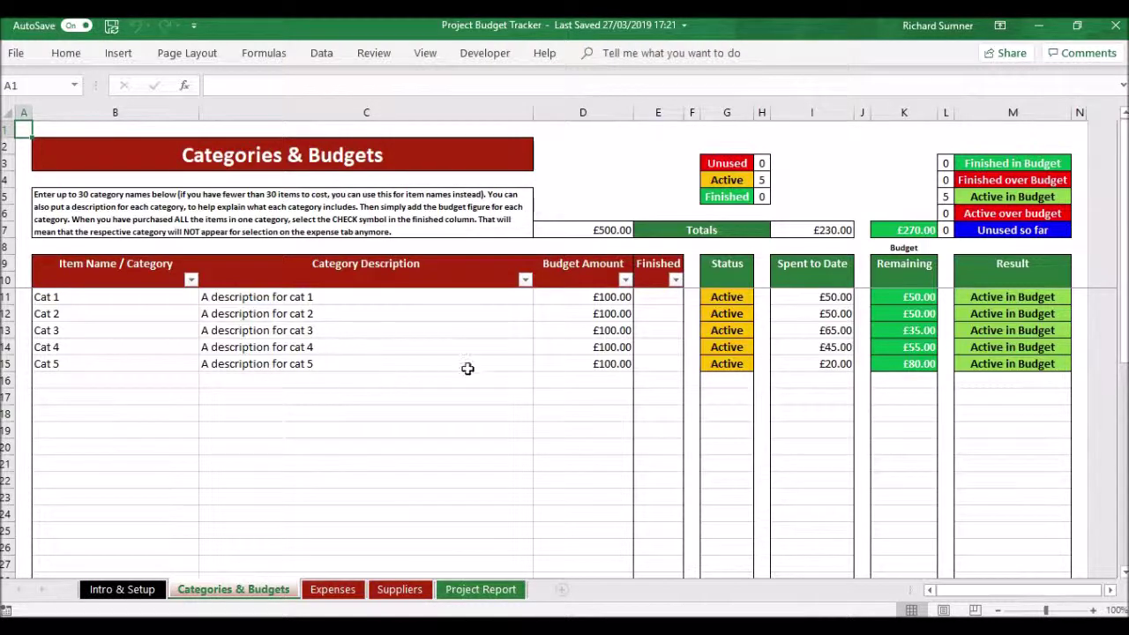
Review the budget amounts entered for the categories and the budget total above them
{"action": "left_click", "coordinate": [569, 301]}
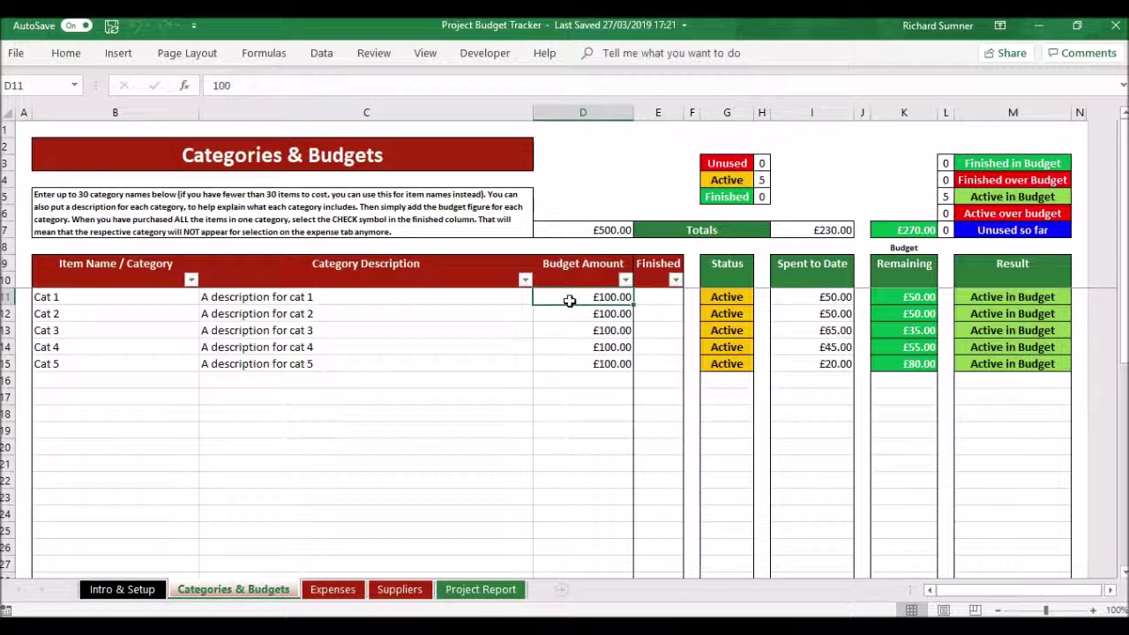
{"action": "key", "text": "Down"}
{"action": "key", "text": "Down"}
{"action": "key", "text": "Down"}
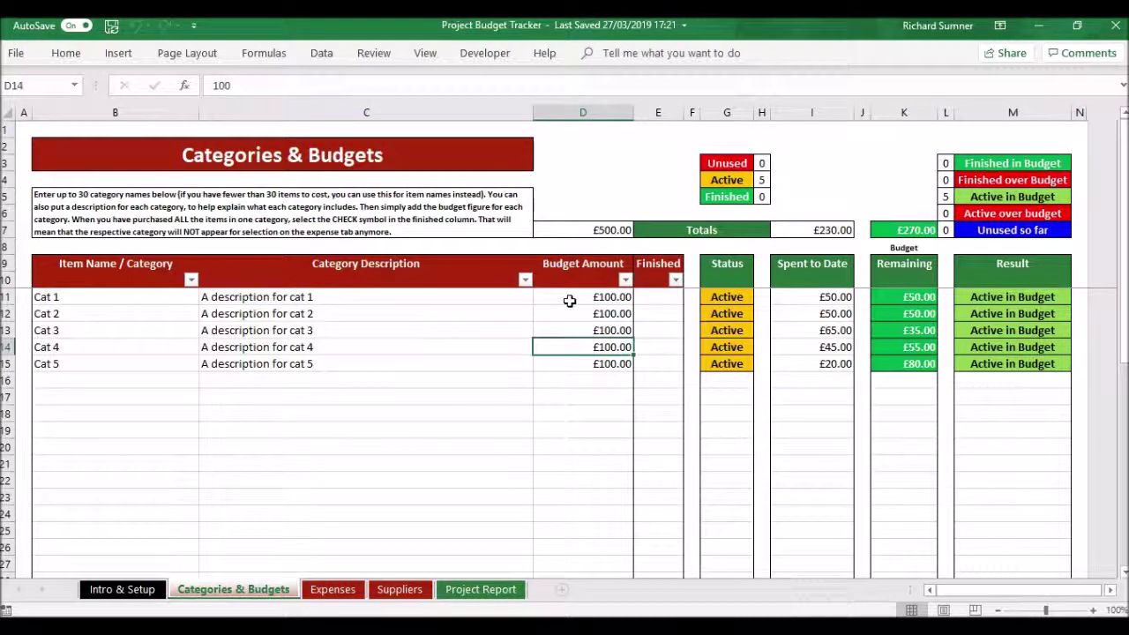
{"action": "key", "text": "Up"}
{"action": "key", "text": "Up"}
{"action": "key", "text": "Up"}
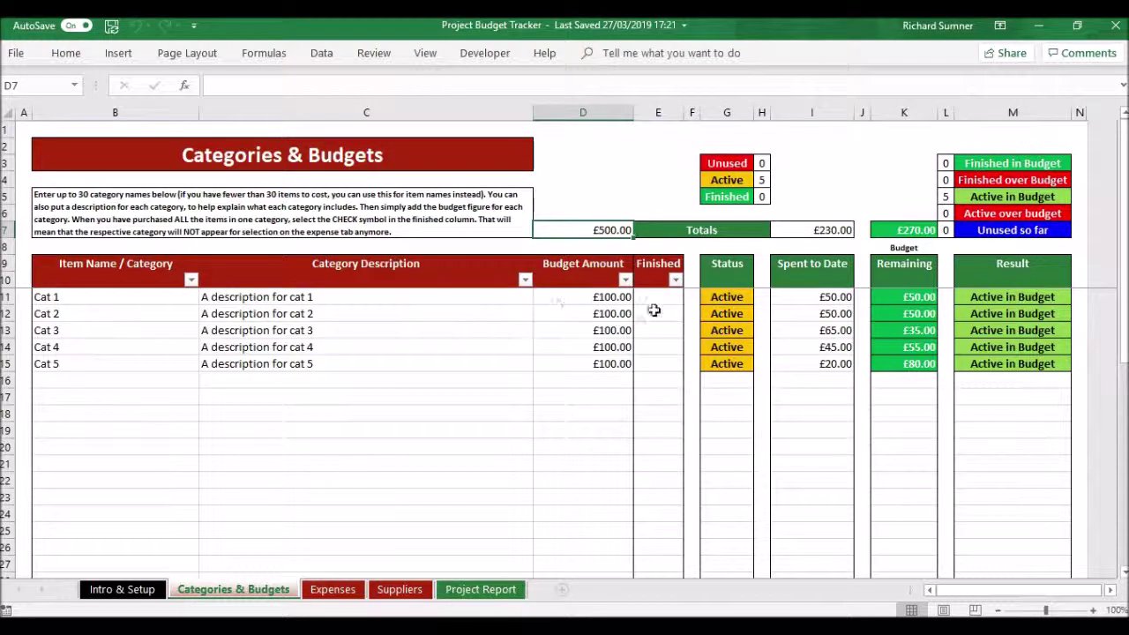
Mark Cat 1 as finished with the check symbol
{"action": "left_click", "coordinate": [666, 311]}
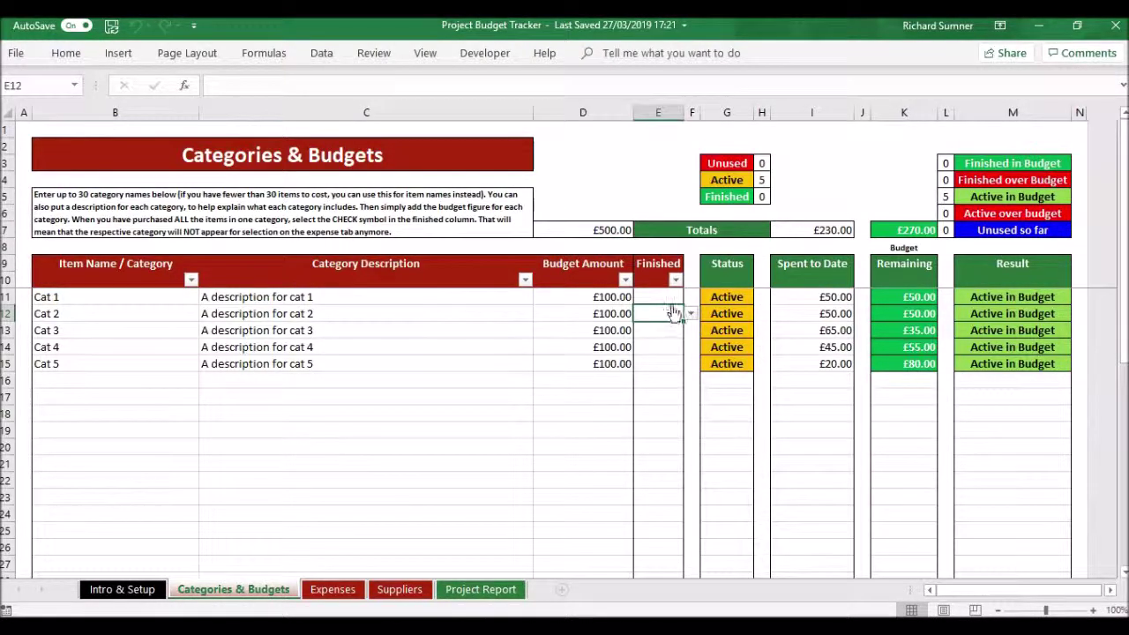
{"action": "left_click", "coordinate": [674, 301]}
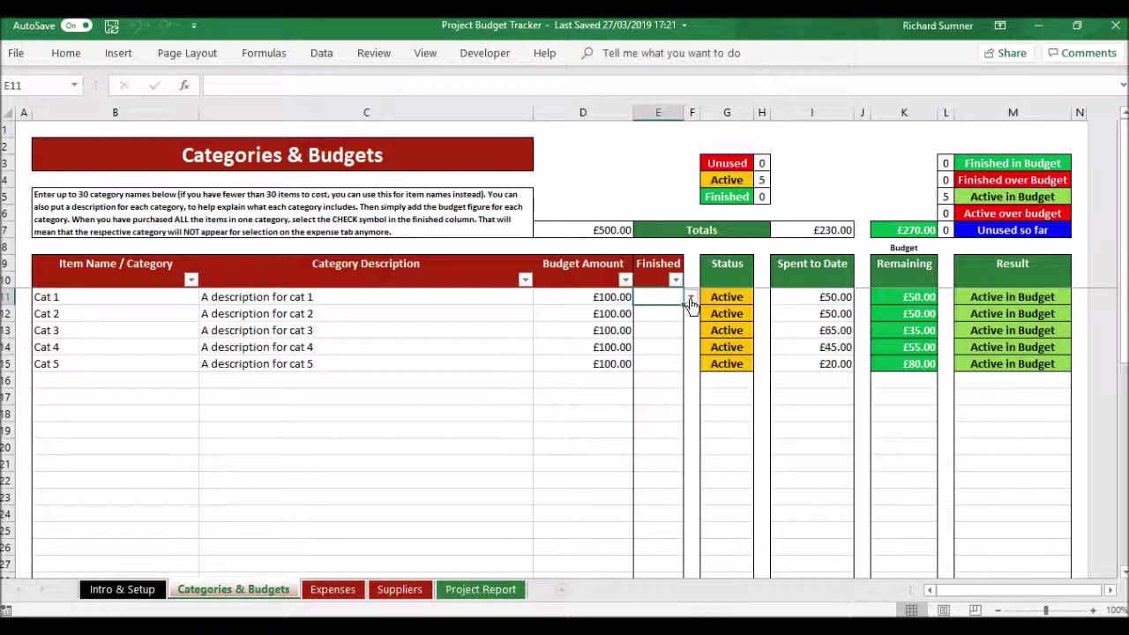
{"action": "left_click", "coordinate": [691, 304]}
{"action": "left_click", "coordinate": [664, 330]}
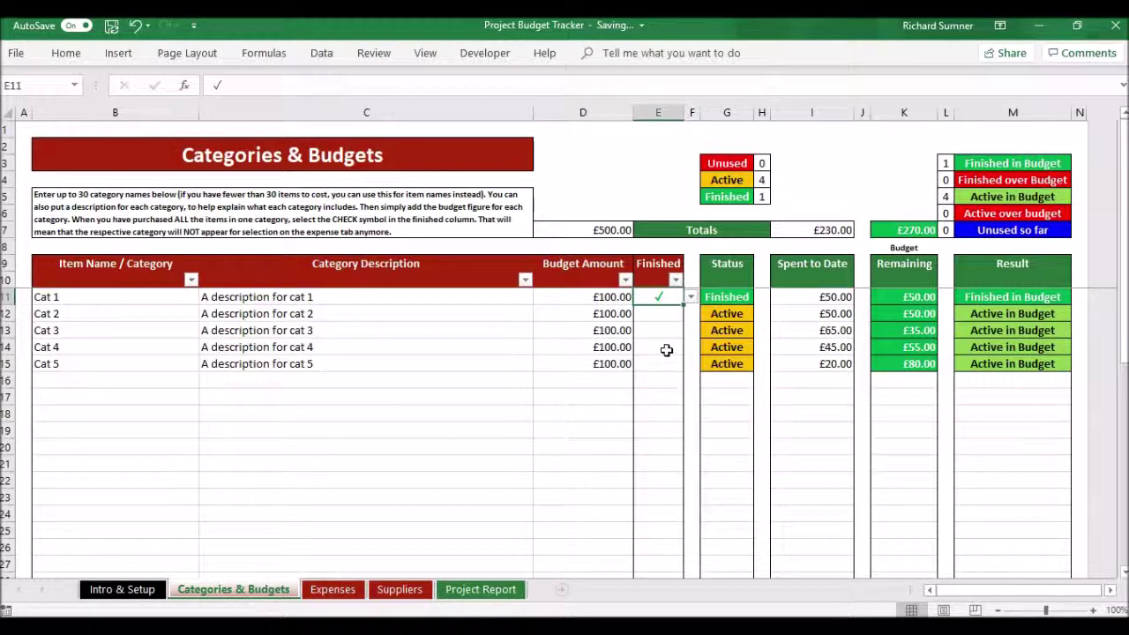
Clear the finished mark from Cat 1
{"action": "key", "text": "BackSpace"}
{"action": "key", "text": "Return"}
{"action": "key", "text": "Up"}
Set the check symbol for Cat 1 again and reset it using the blank option
{"action": "left_click", "coordinate": [691, 298]}
{"action": "left_click", "coordinate": [668, 322]}
{"action": "left_click", "coordinate": [692, 297]}
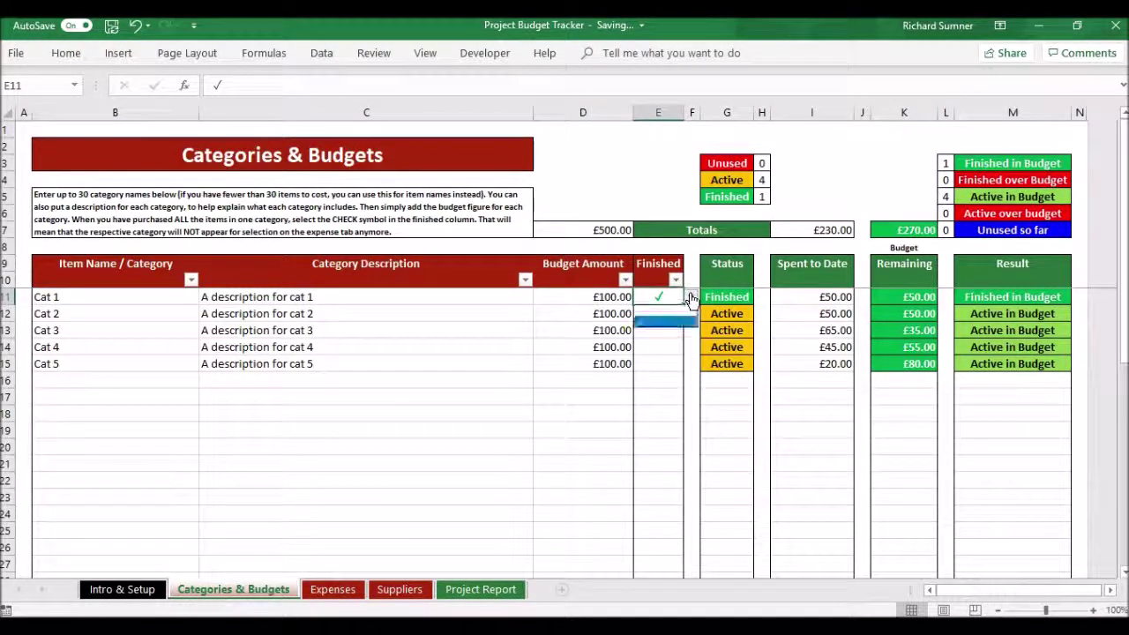
{"action": "left_click", "coordinate": [678, 316]}
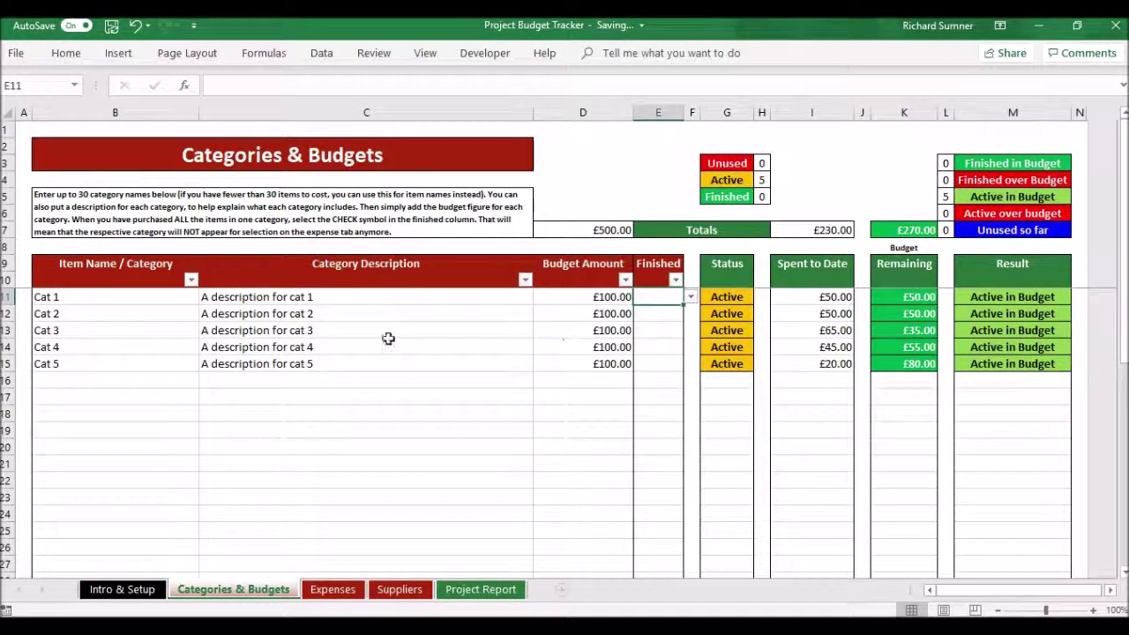
Open the Expenses sheet and view the date choices for the first empty expense row
{"action": "left_click", "coordinate": [86, 384]}
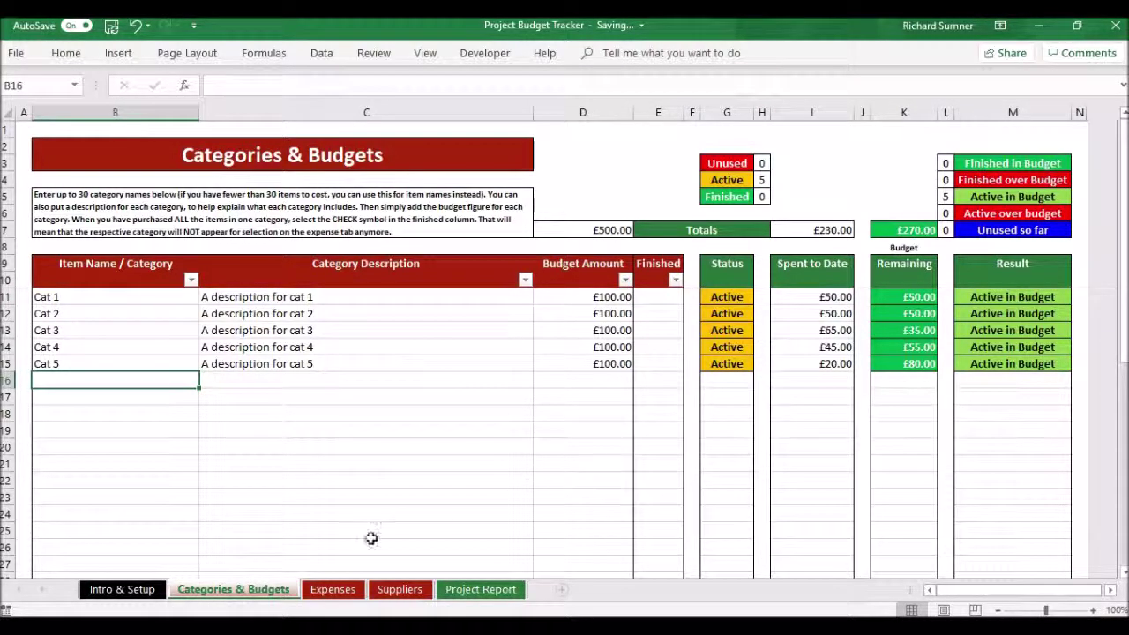
{"action": "left_click", "coordinate": [333, 589]}
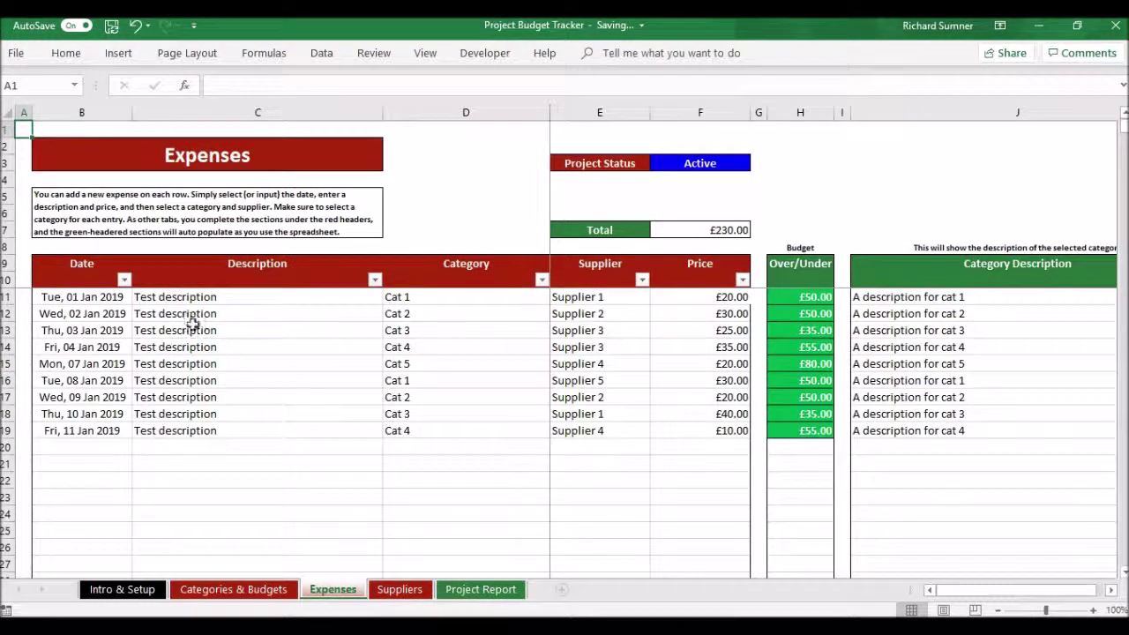
{"action": "left_click", "coordinate": [82, 298]}
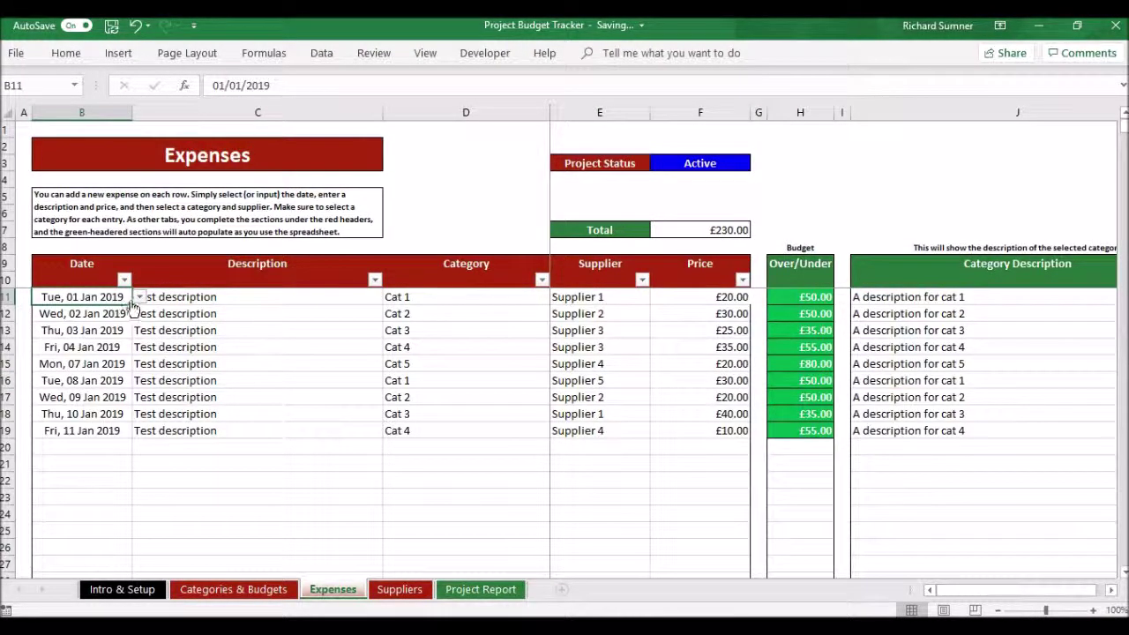
{"action": "left_click", "coordinate": [104, 454]}
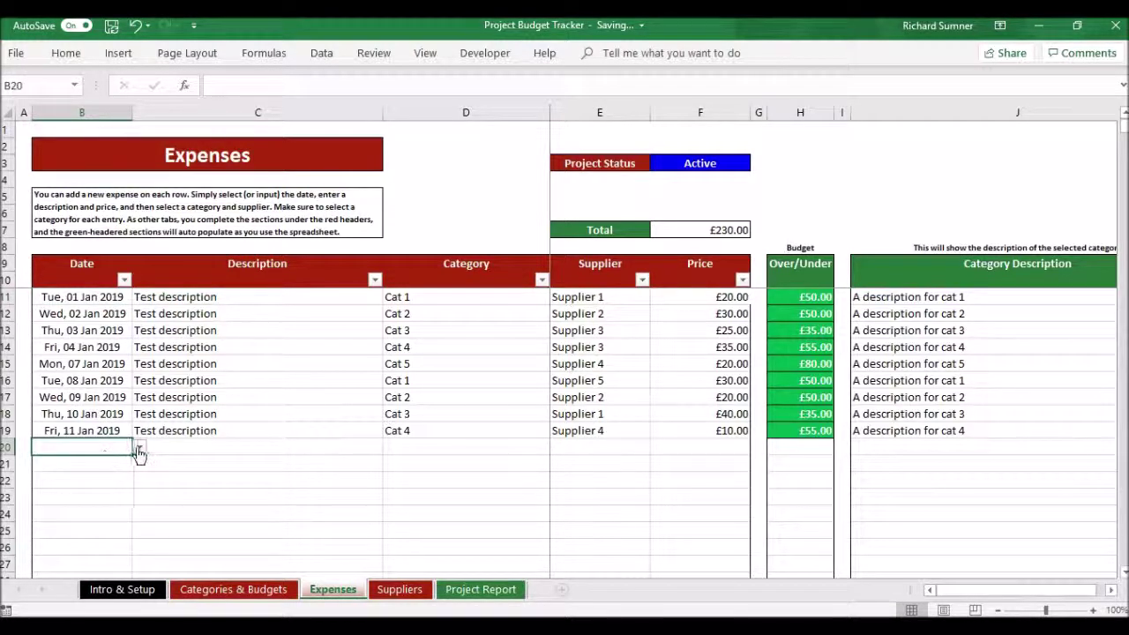
{"action": "left_click", "coordinate": [140, 447]}
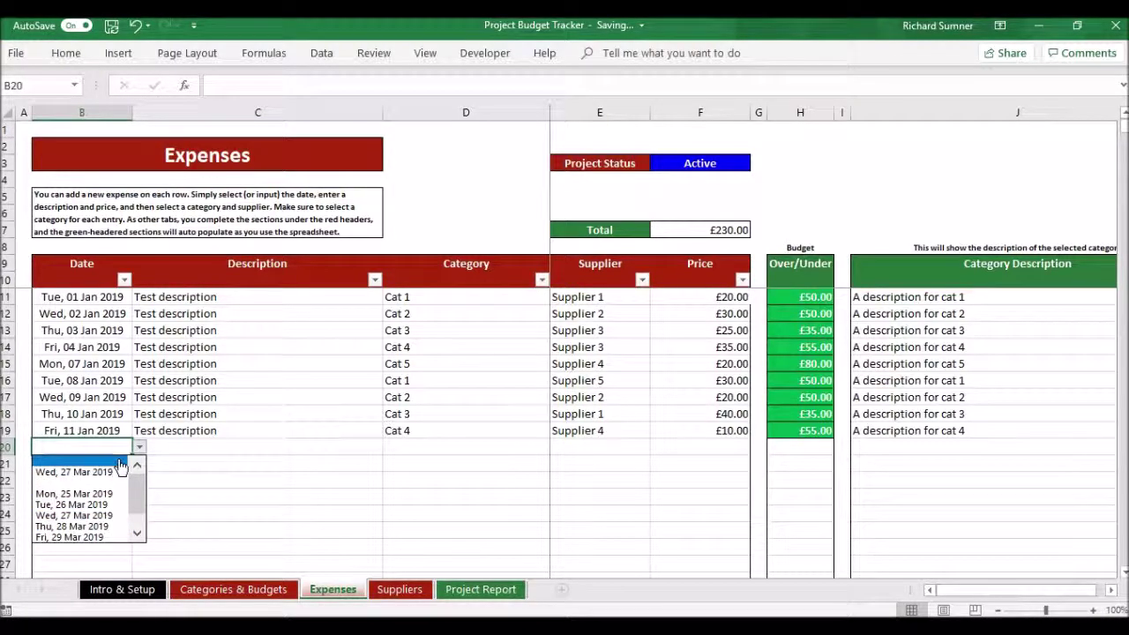
{"action": "left_click", "coordinate": [118, 466]}
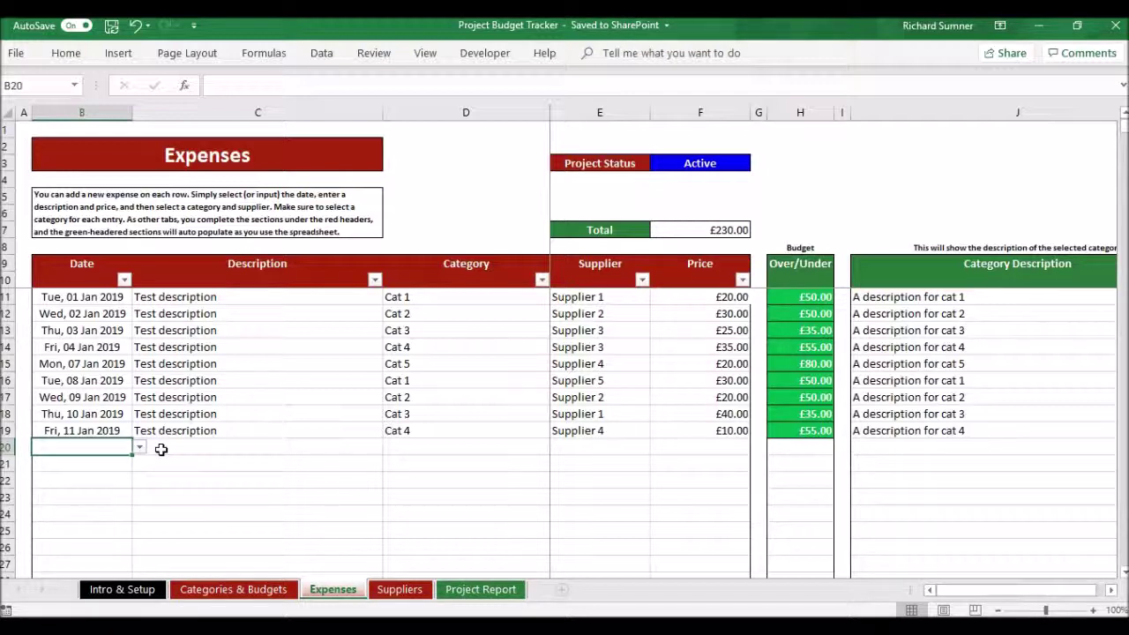
Check the description cell and the category choices in the first empty expense row
{"action": "left_click", "coordinate": [161, 450]}
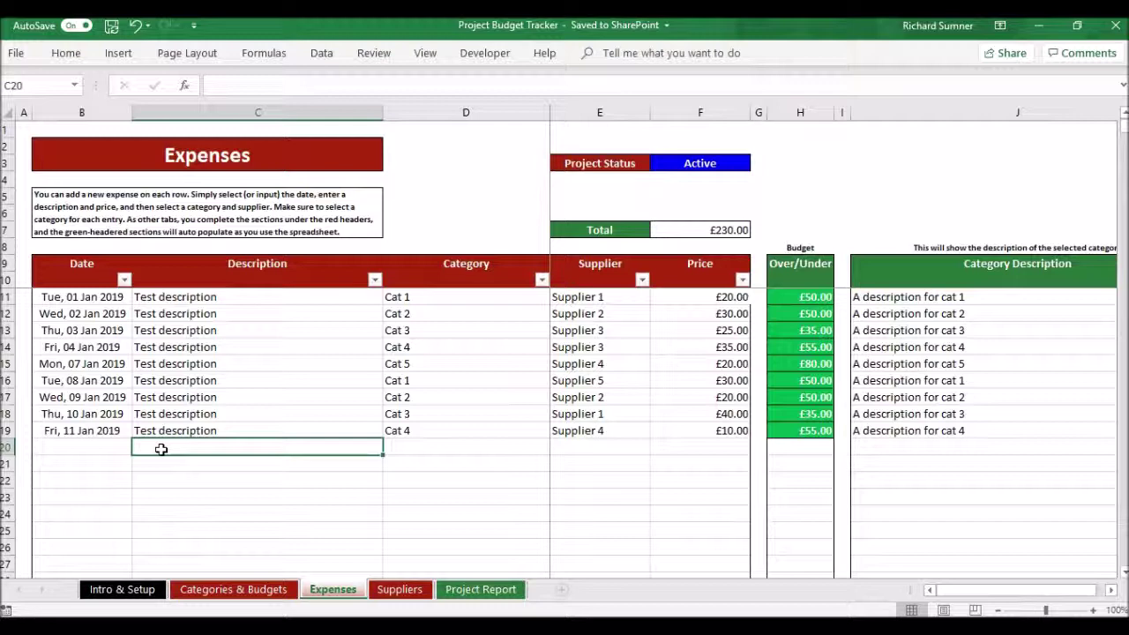
{"action": "key", "text": "Tab"}
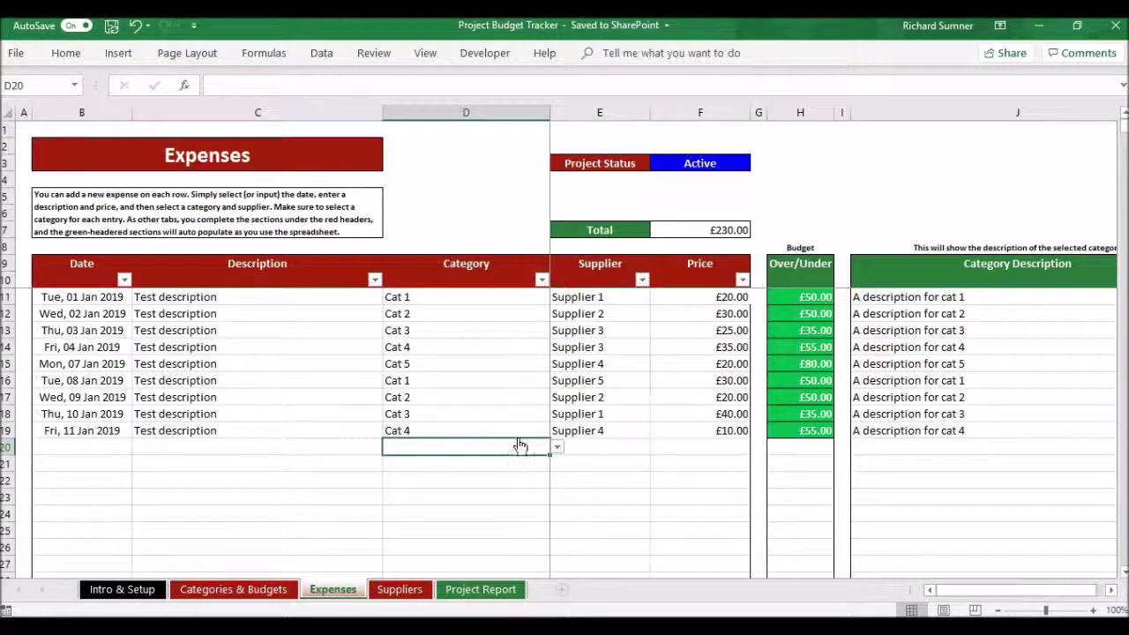
{"action": "left_click", "coordinate": [559, 449]}
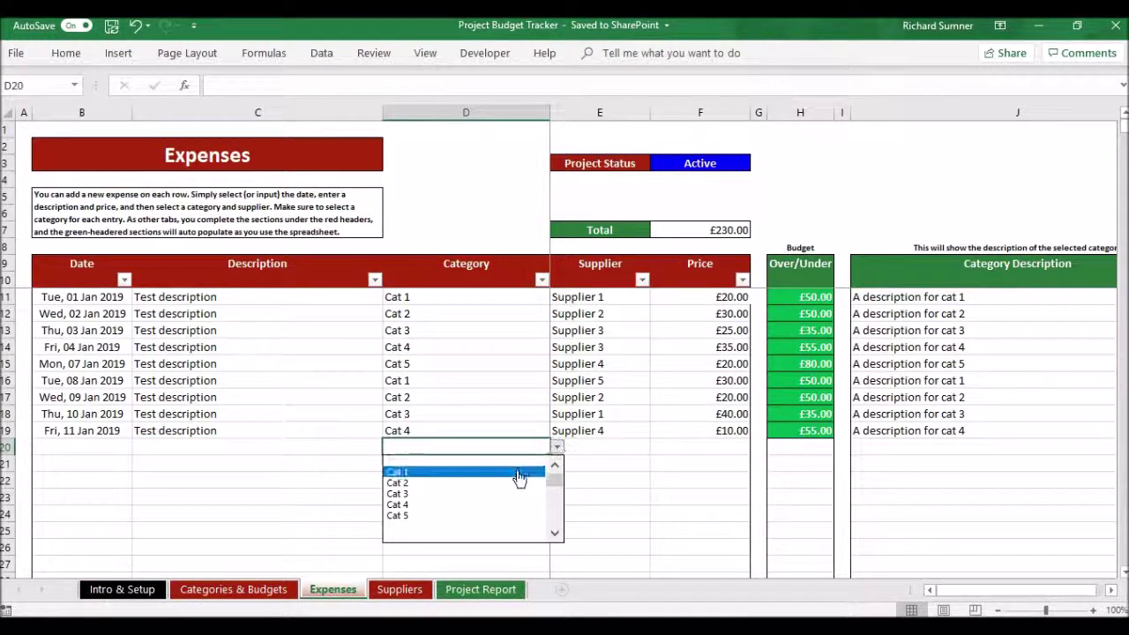
{"action": "key", "text": "Escape"}
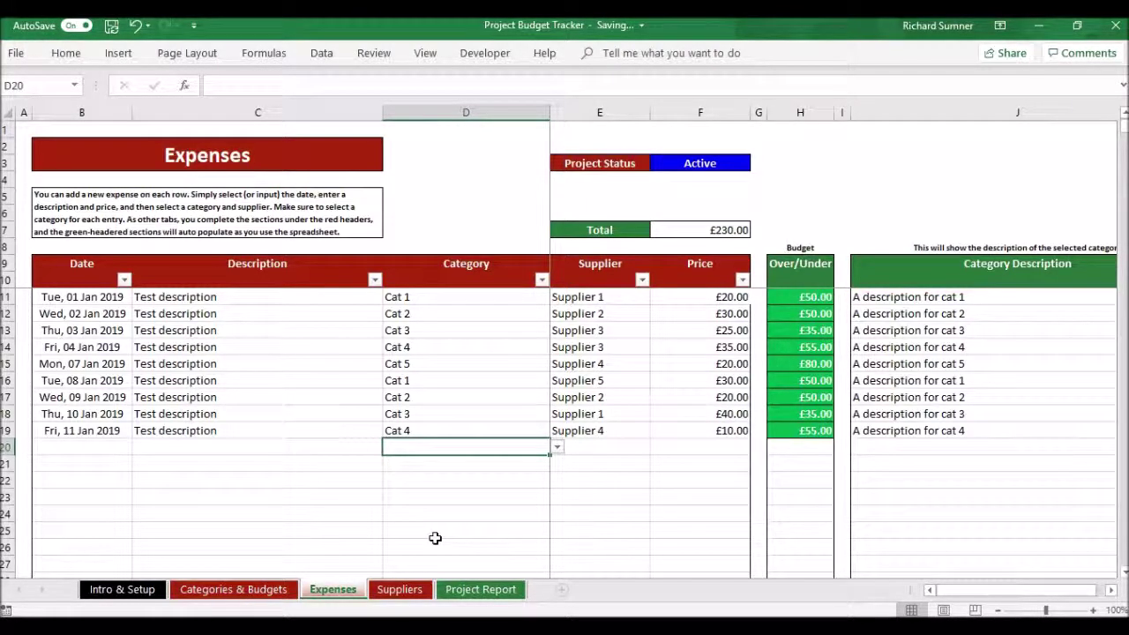
Check the supplier choices, price cell, and the budget and category description columns in the first empty expense row
{"action": "left_click", "coordinate": [592, 448]}
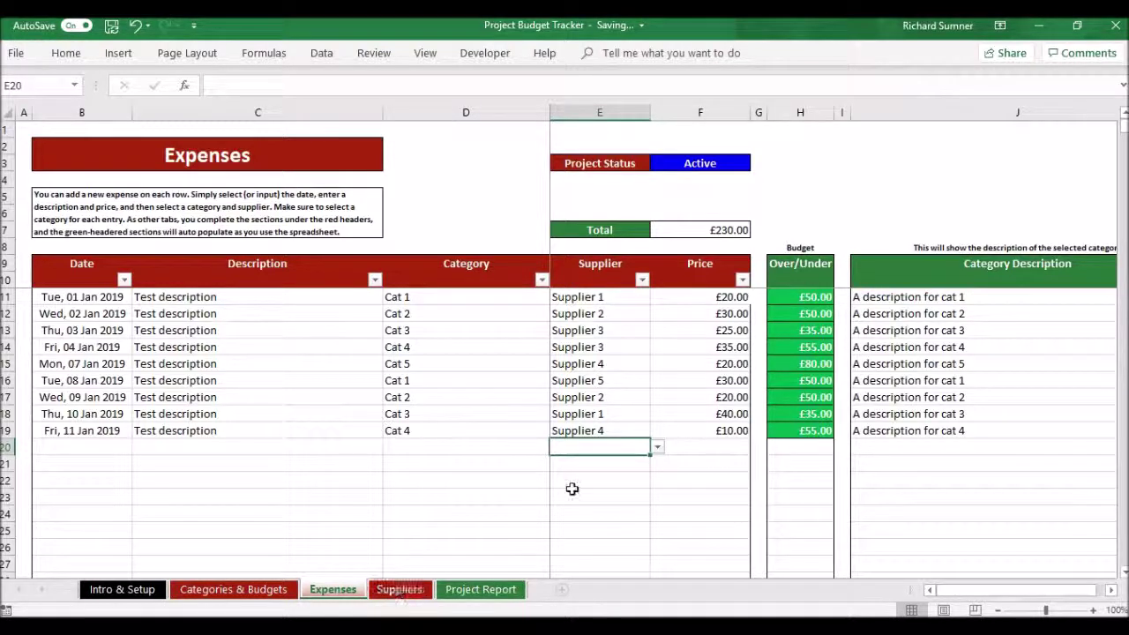
{"action": "left_click", "coordinate": [659, 451]}
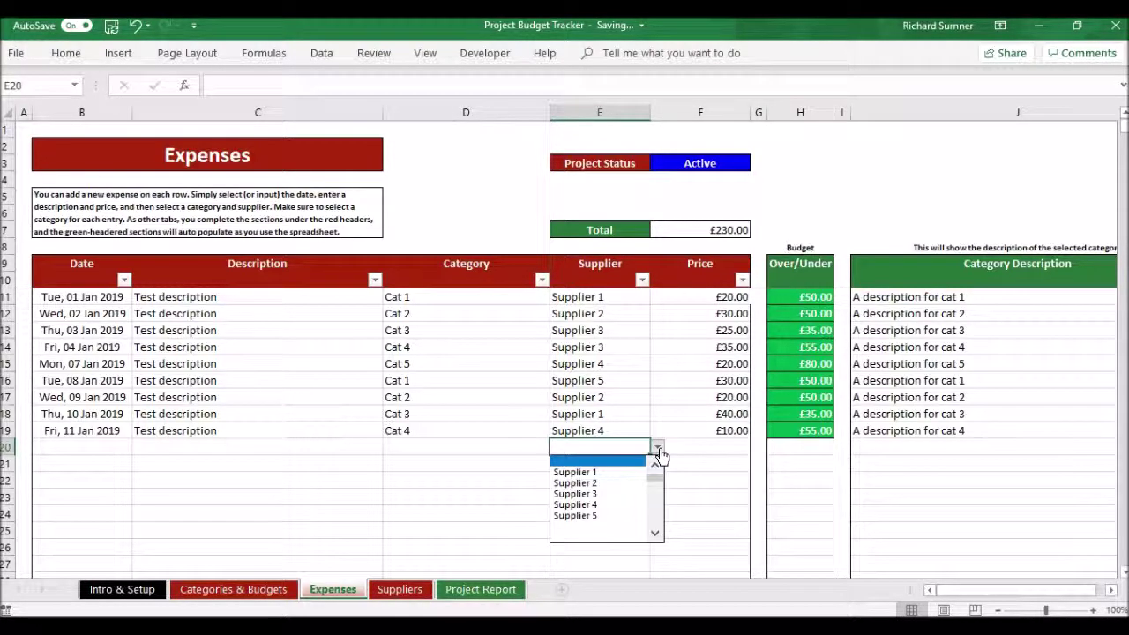
{"action": "left_click", "coordinate": [659, 451]}
{"action": "left_click", "coordinate": [686, 448]}
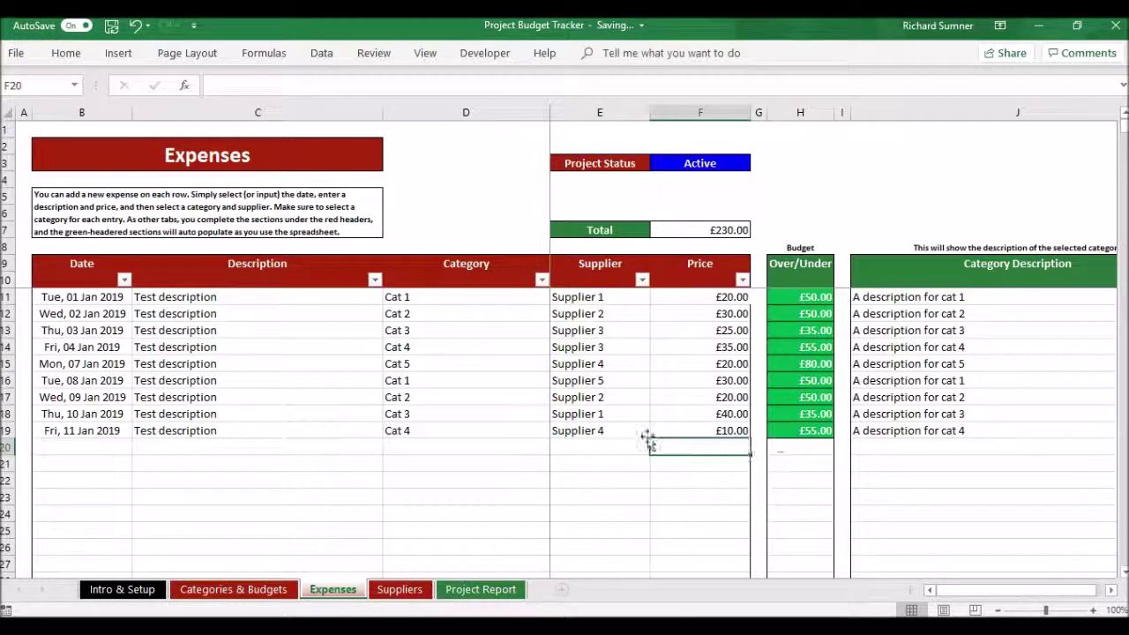
{"action": "left_click", "coordinate": [804, 451]}
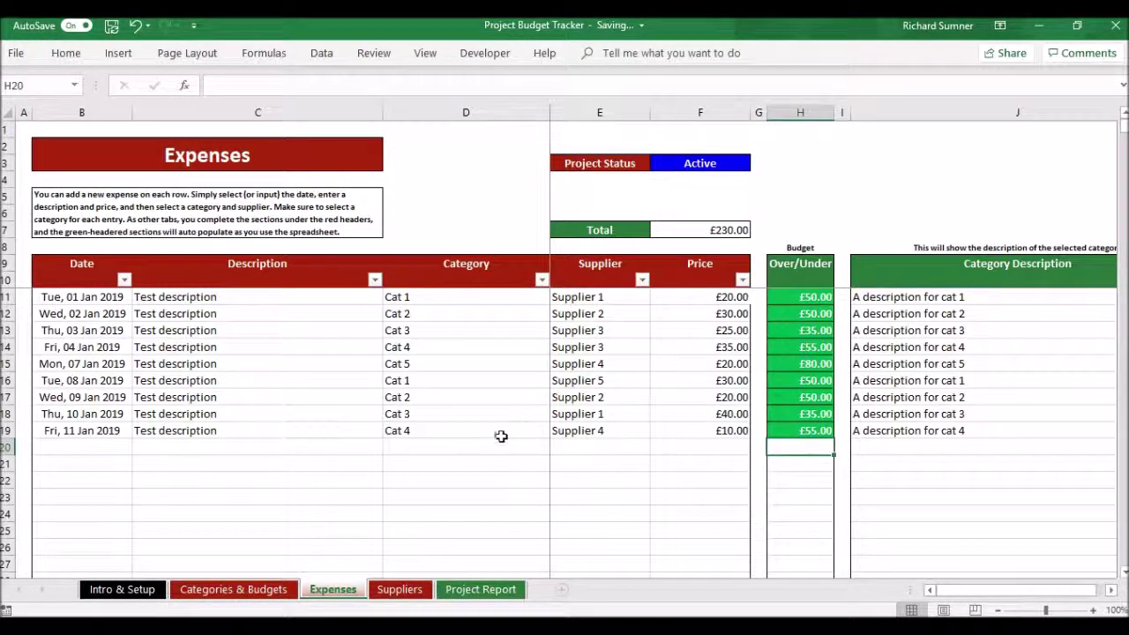
{"action": "left_click", "coordinate": [895, 451]}
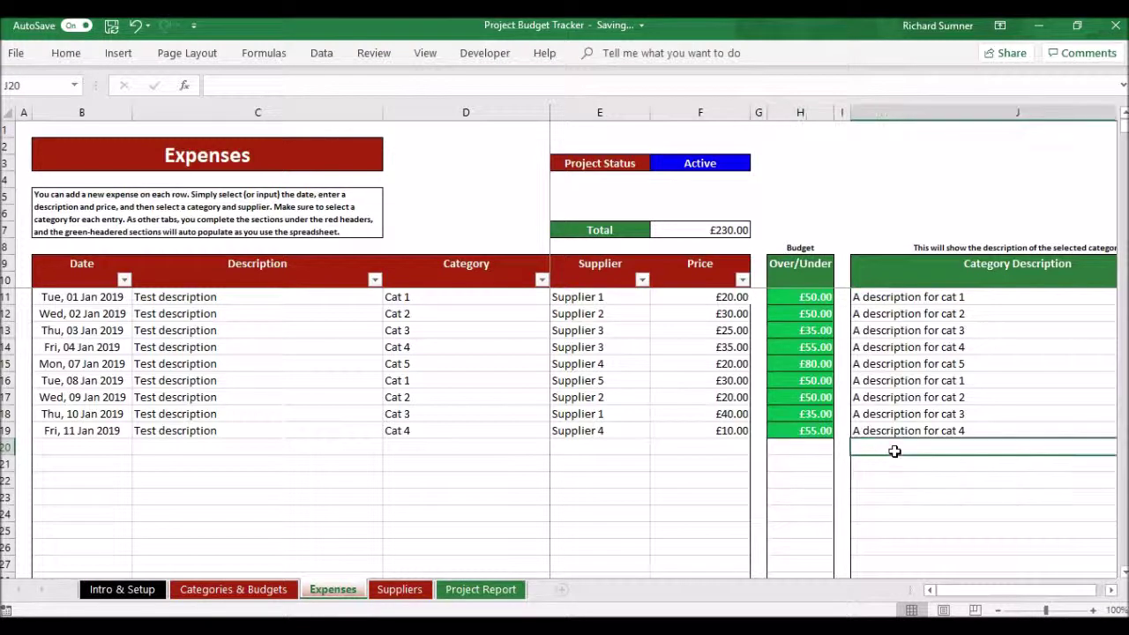
Check the Project Status choices on the Expenses sheet and return the selection to cell A1
{"action": "left_click", "coordinate": [685, 165]}
{"action": "left_click", "coordinate": [758, 165]}
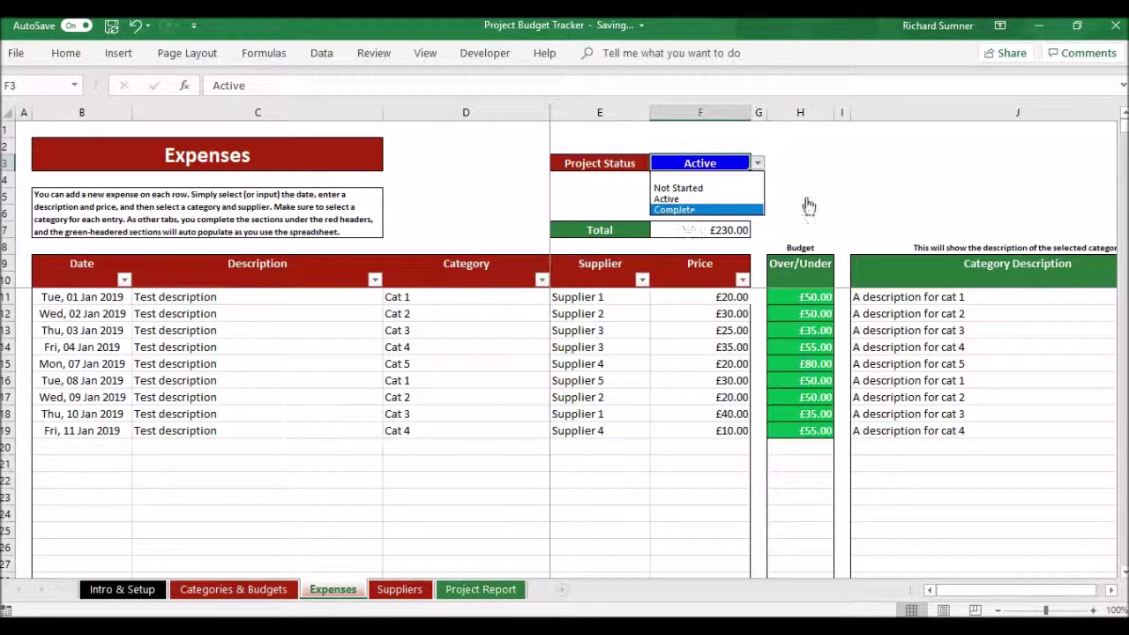
{"action": "key", "text": "Escape"}
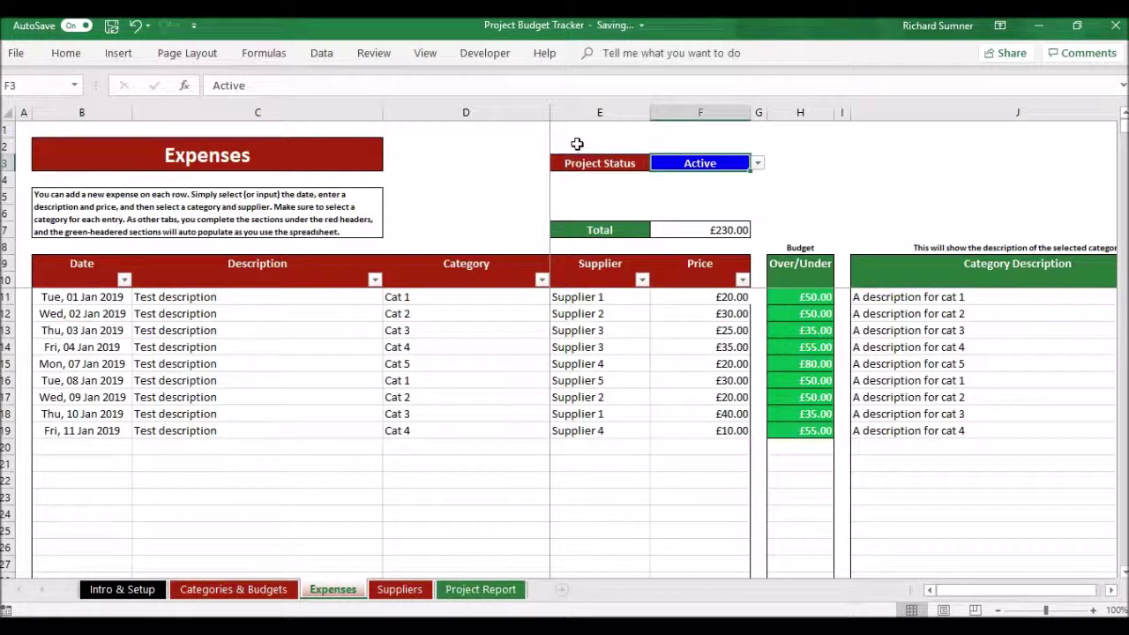
{"action": "left_click", "coordinate": [575, 131]}
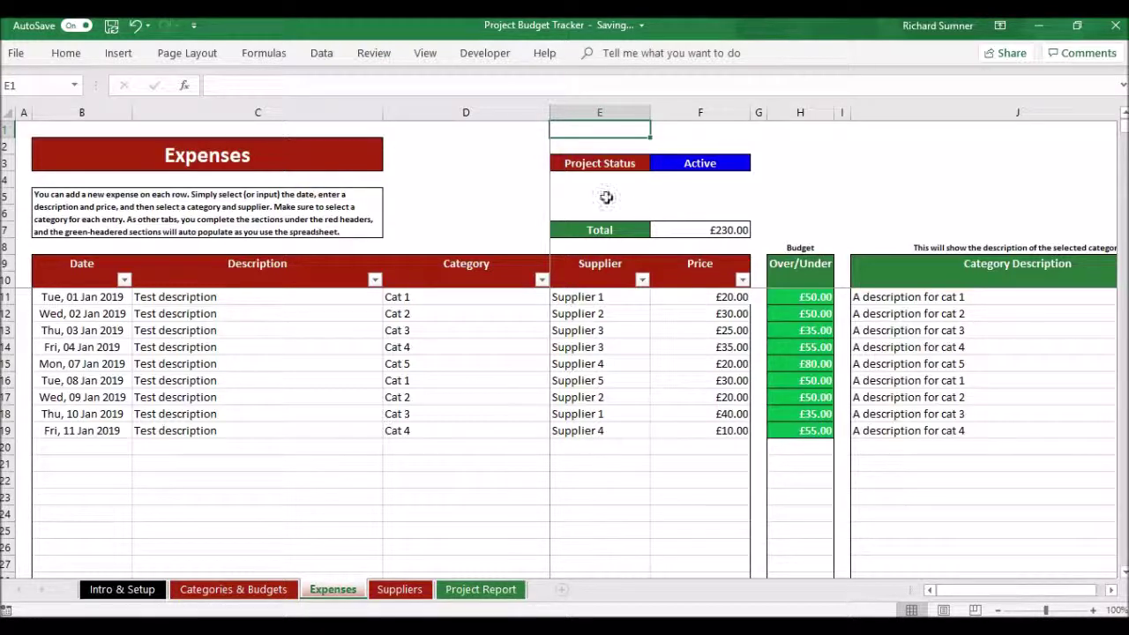
{"action": "key", "text": "Left"}
{"action": "key", "text": "Left"}
{"action": "key", "text": "Left"}
{"action": "key", "text": "Left"}
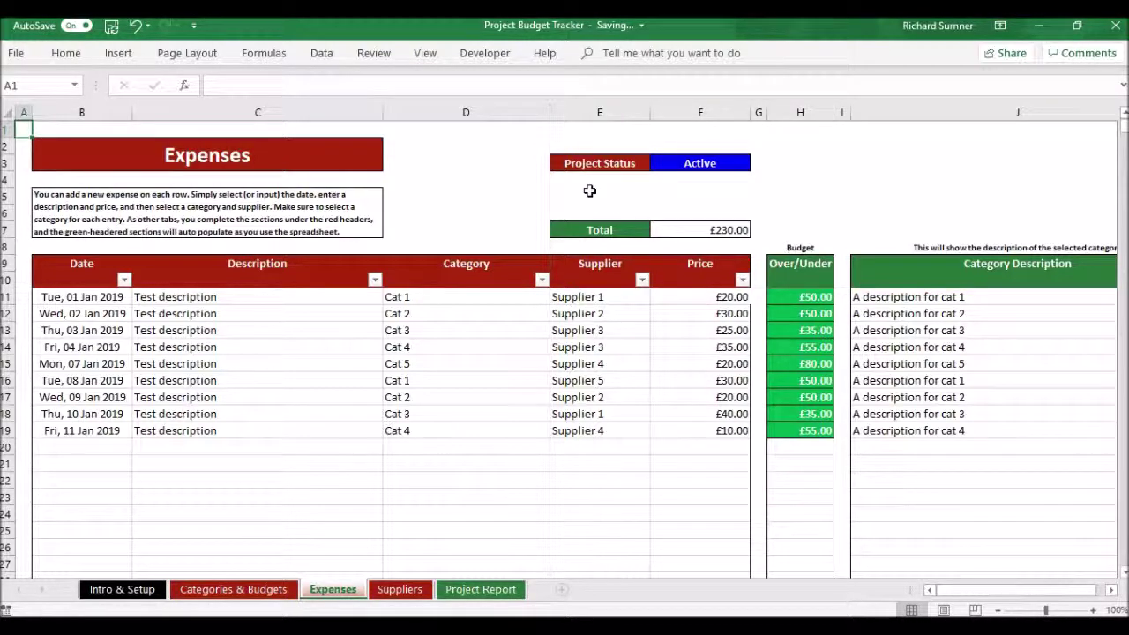
View the Suppliers sheet and compare it with the Categories & Budgets sheet
{"action": "left_click", "coordinate": [400, 589]}
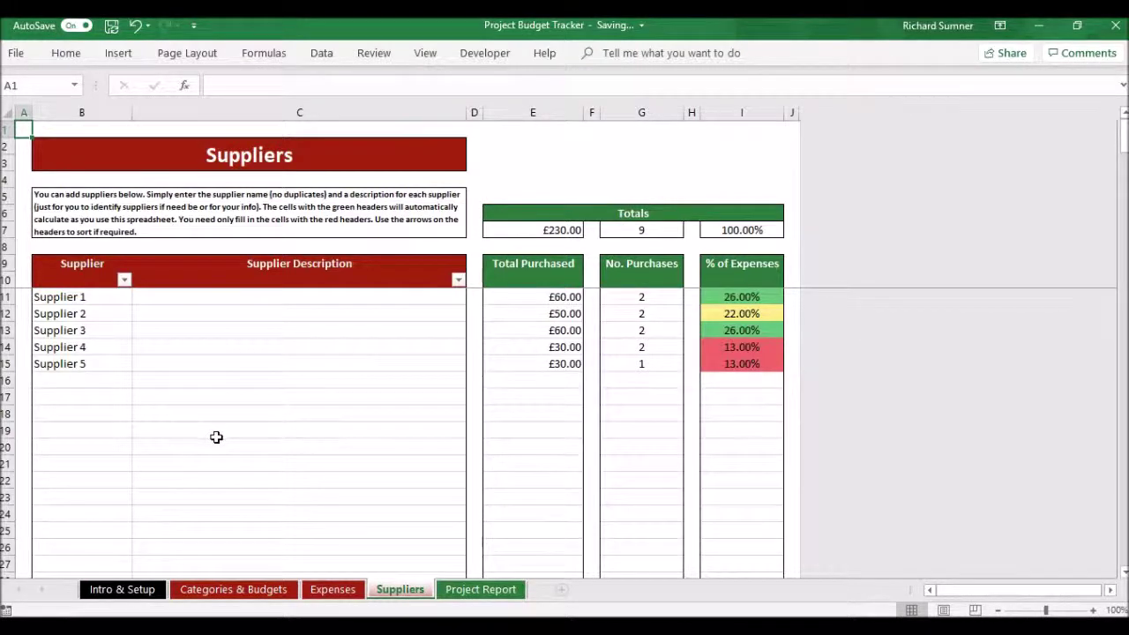
{"action": "left_click", "coordinate": [277, 596]}
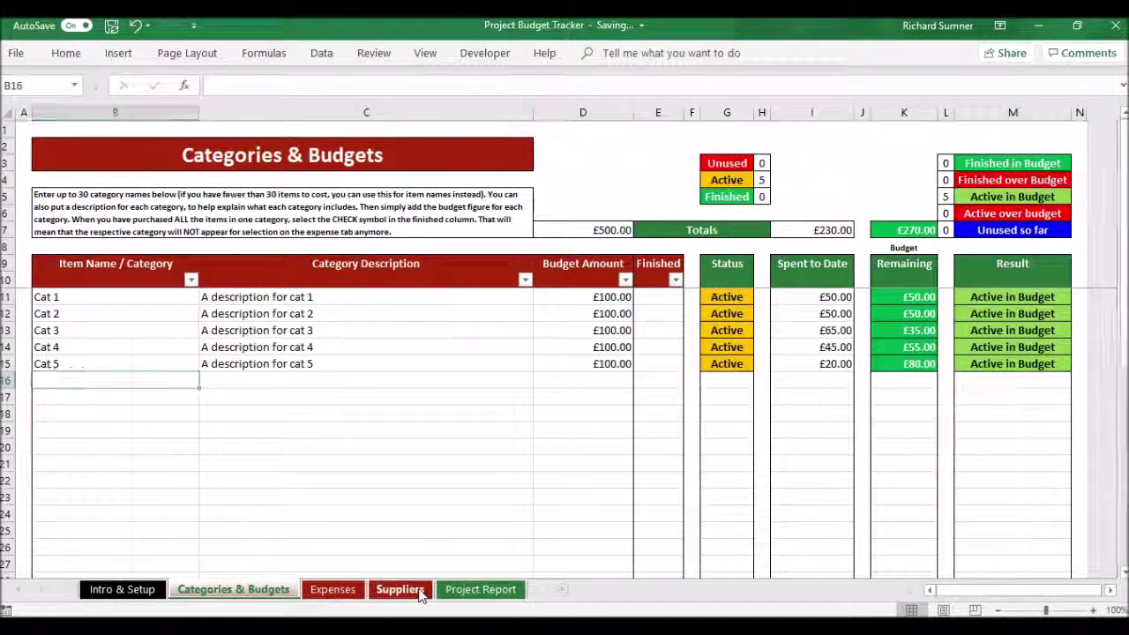
{"action": "left_click", "coordinate": [421, 598]}
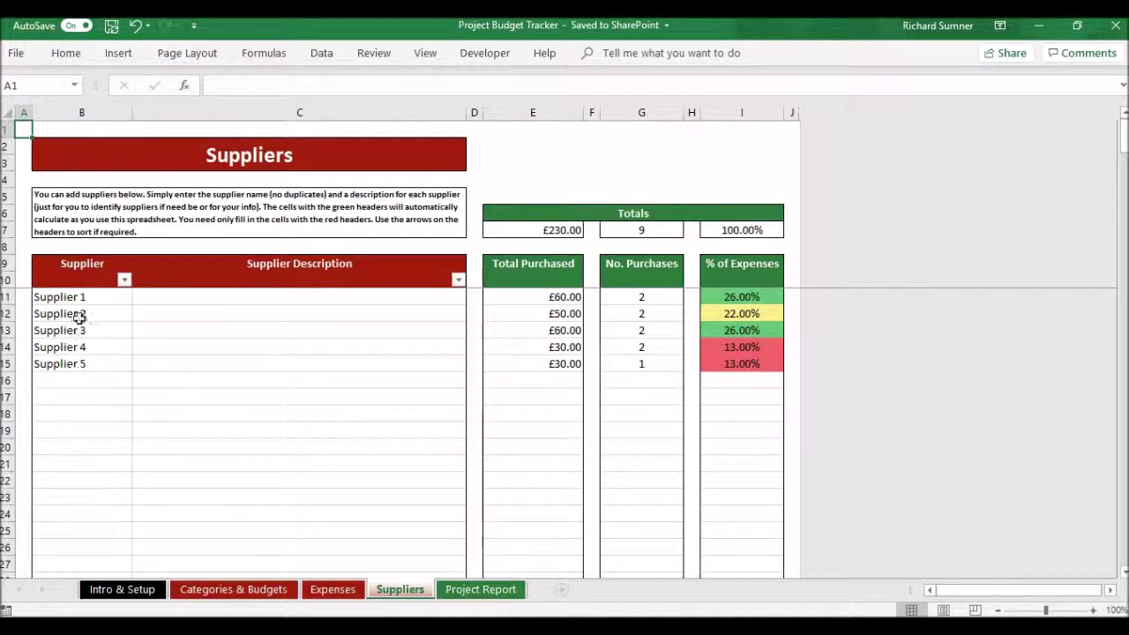
{"action": "left_click", "coordinate": [252, 589]}
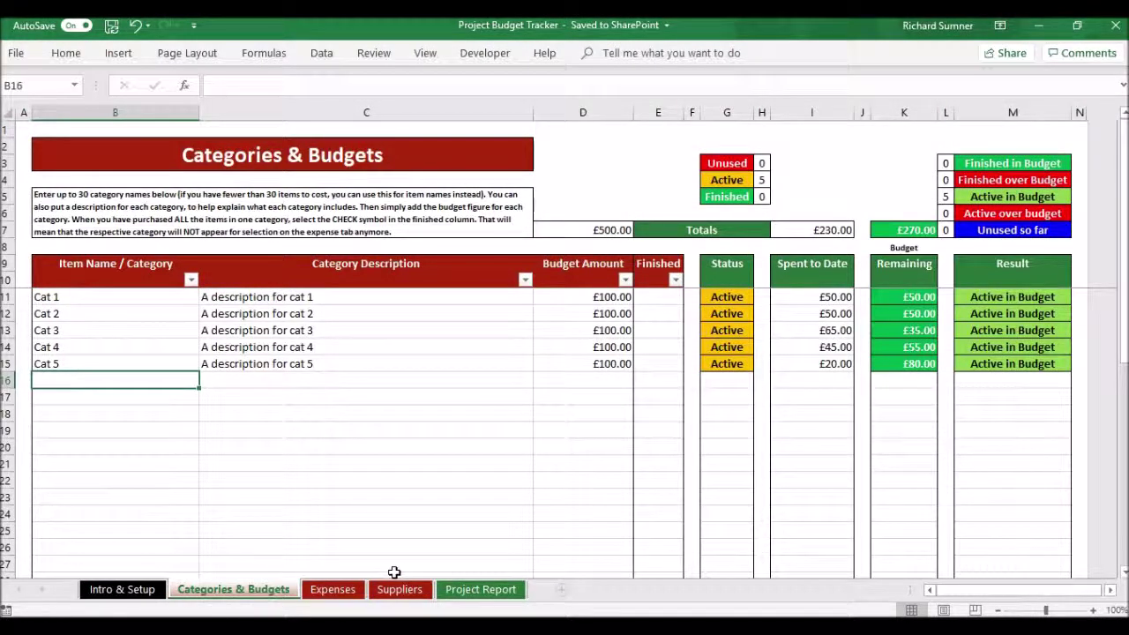
Open the Expenses sheet and check the category choices in the first empty expense row
{"action": "left_click", "coordinate": [332, 589]}
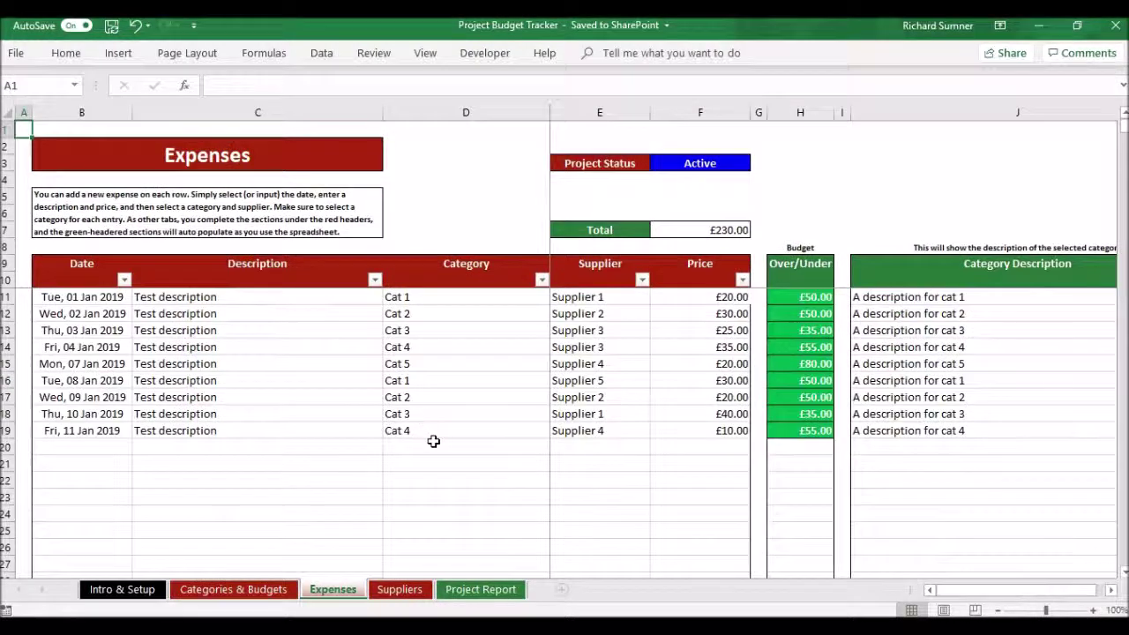
{"action": "left_click", "coordinate": [434, 443]}
{"action": "left_click", "coordinate": [557, 450]}
{"action": "left_click", "coordinate": [556, 451]}
Revisit the Suppliers, Expenses and Categories & Budgets sheets in turn, ending on the Suppliers sheet
{"action": "left_click", "coordinate": [399, 589]}
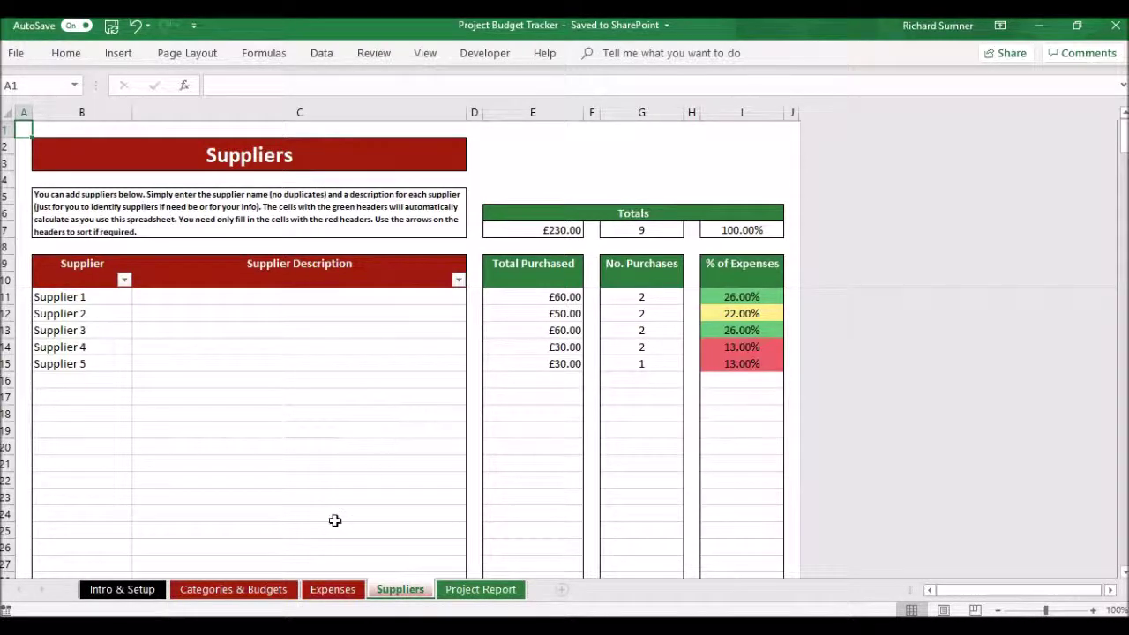
{"action": "left_click", "coordinate": [332, 590]}
{"action": "left_click", "coordinate": [234, 590]}
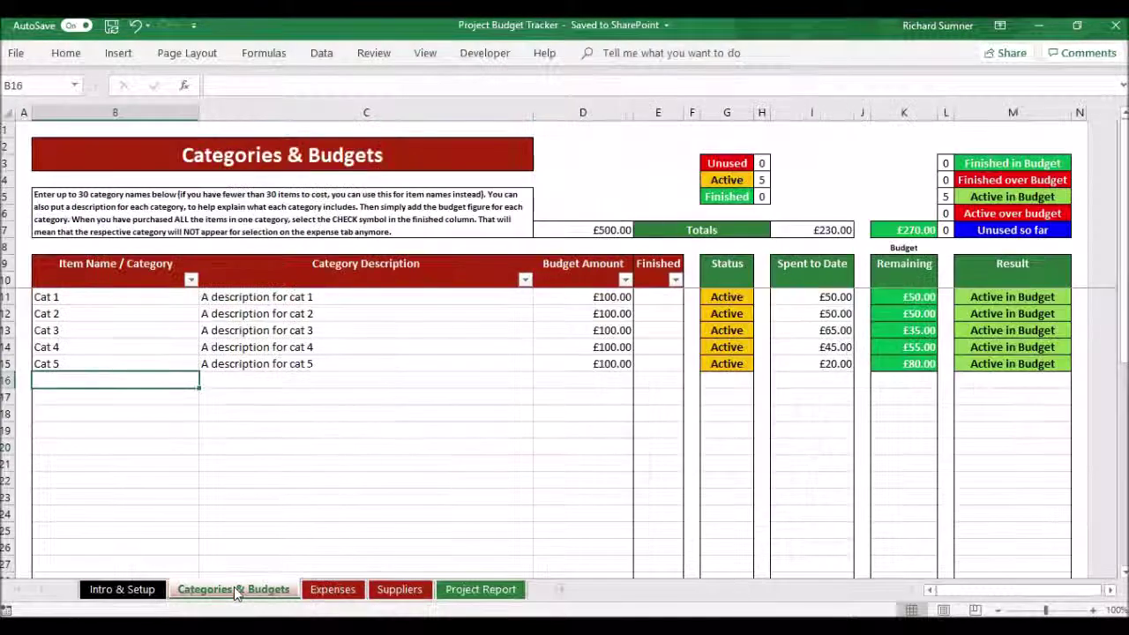
{"action": "left_click", "coordinate": [333, 589]}
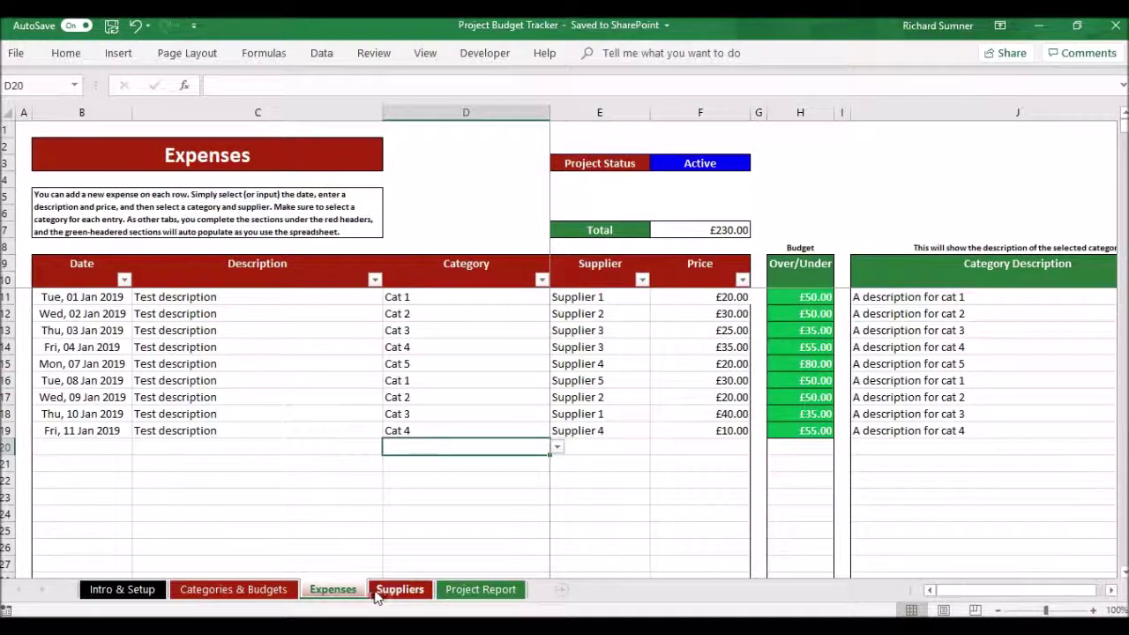
{"action": "left_click", "coordinate": [399, 590]}
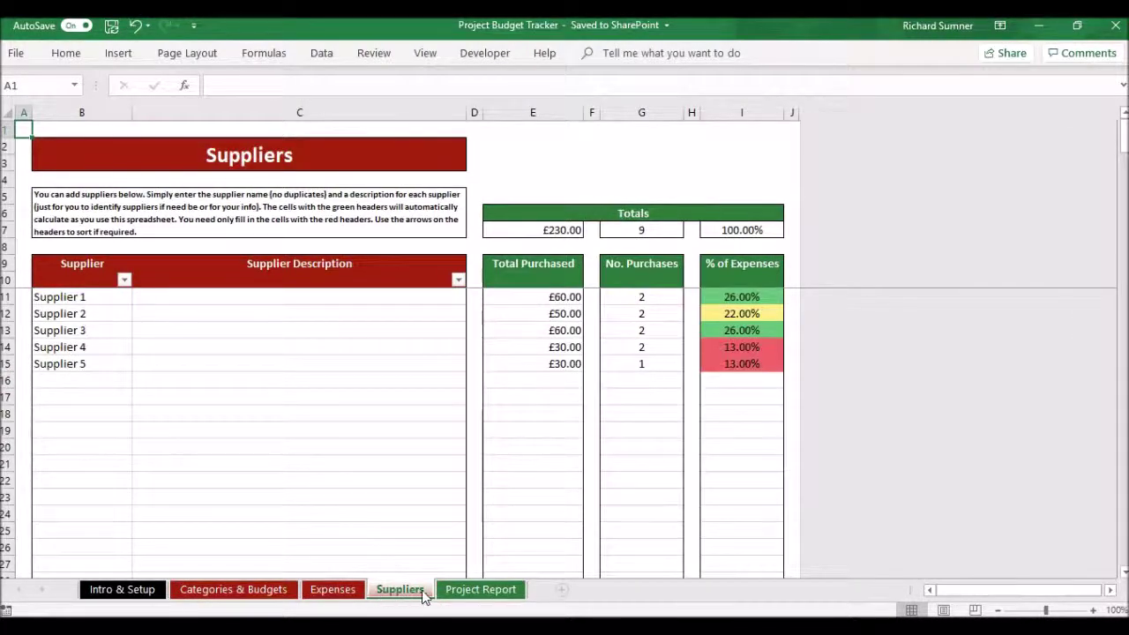
Open the Project Report sheet and review its summary figures and the Budget v Expense per Category chart
{"action": "left_click", "coordinate": [481, 589]}
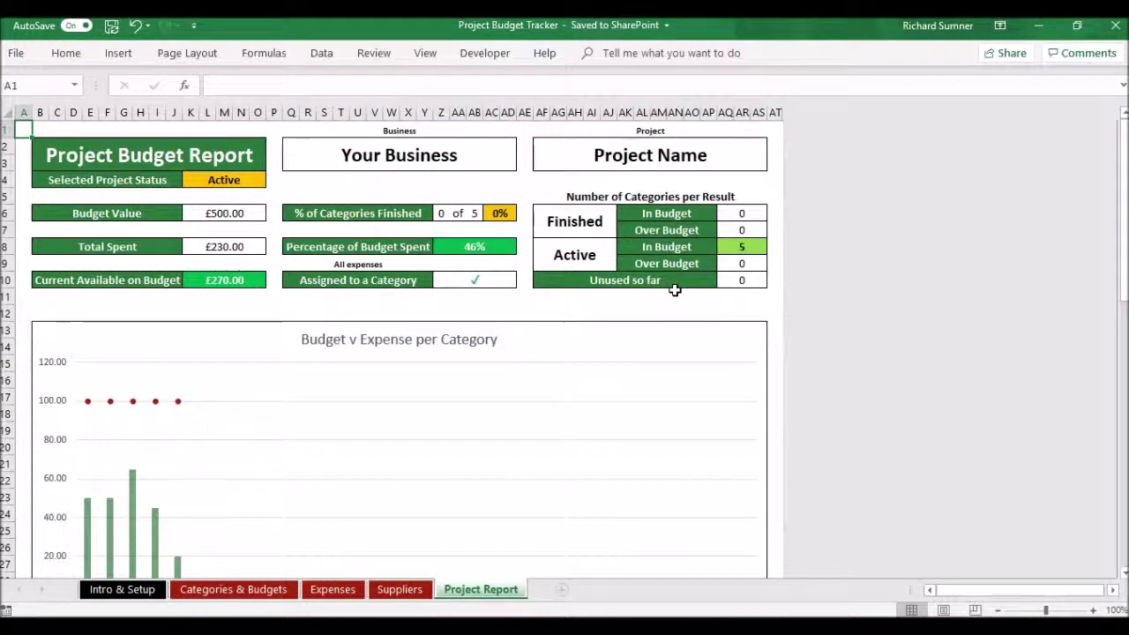
{"action": "scroll", "coordinate": [676, 294], "scroll_direction": "down", "scroll_amount": 2}
{"action": "scroll", "coordinate": [676, 294], "scroll_direction": "down", "scroll_amount": 1}
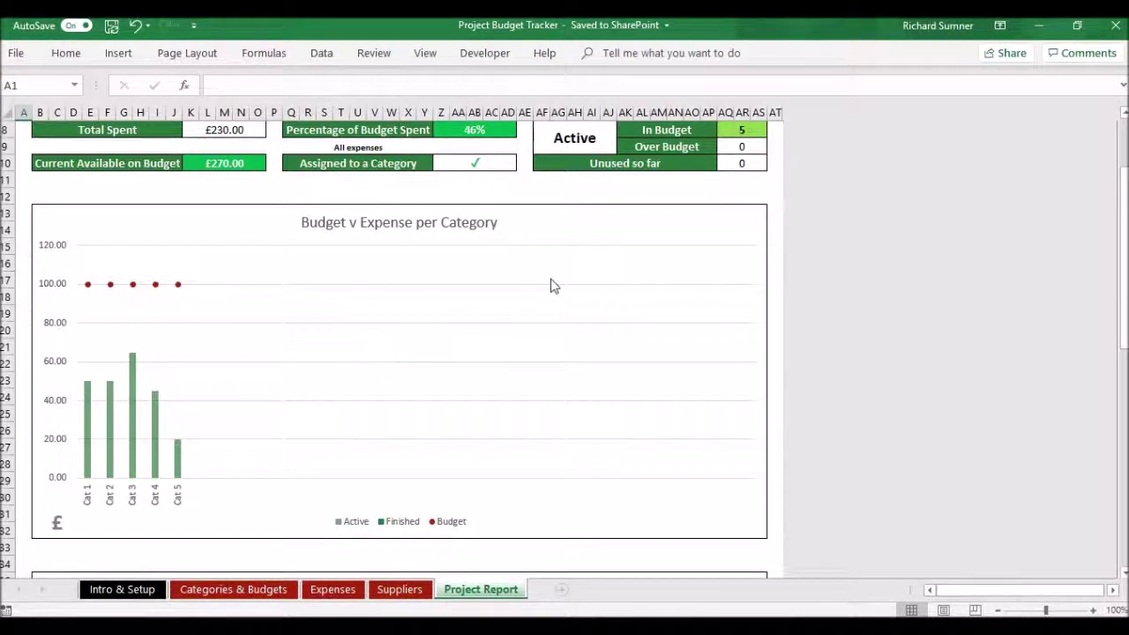
{"action": "scroll", "coordinate": [552, 285], "scroll_direction": "down", "scroll_amount": 3}
{"action": "scroll", "coordinate": [552, 285], "scroll_direction": "down", "scroll_amount": 3}
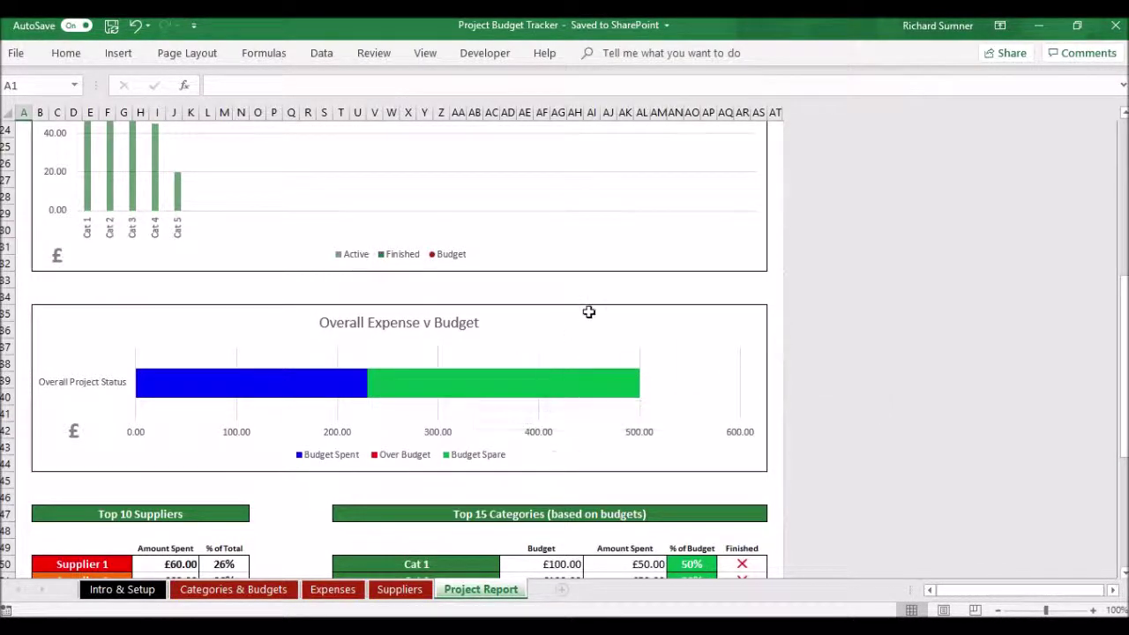
Review the Overall Expense v Budget chart and the Top 10 Suppliers and Top 15 Categories tables, then return to the report's start
{"action": "scroll", "coordinate": [588, 311], "scroll_direction": "down", "scroll_amount": 1}
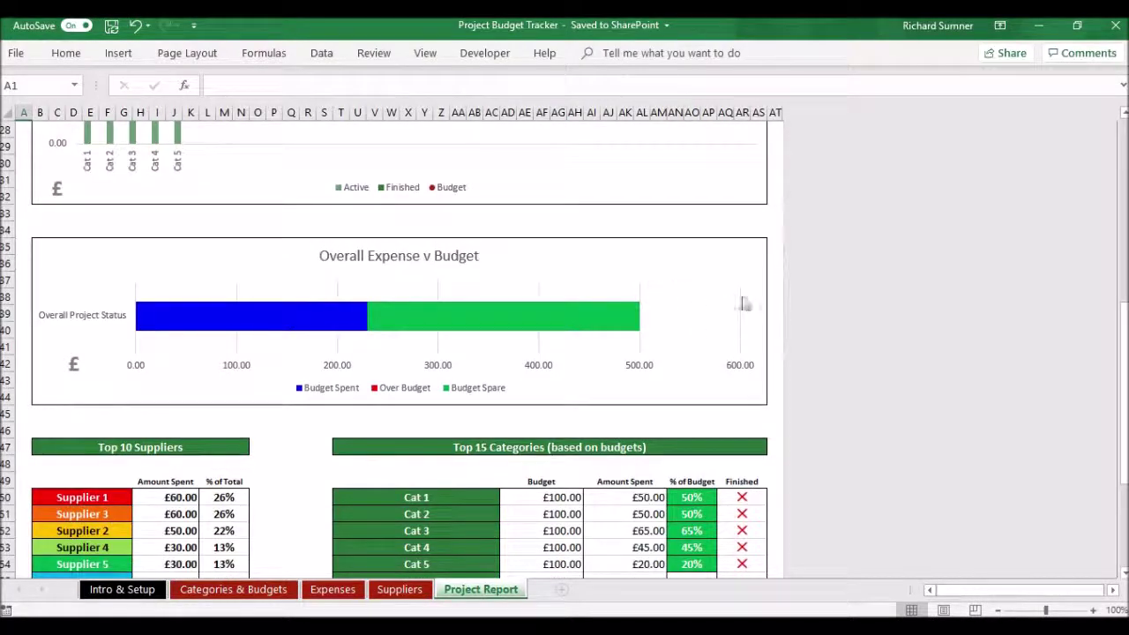
{"action": "scroll", "coordinate": [607, 260], "scroll_direction": "down", "scroll_amount": 3}
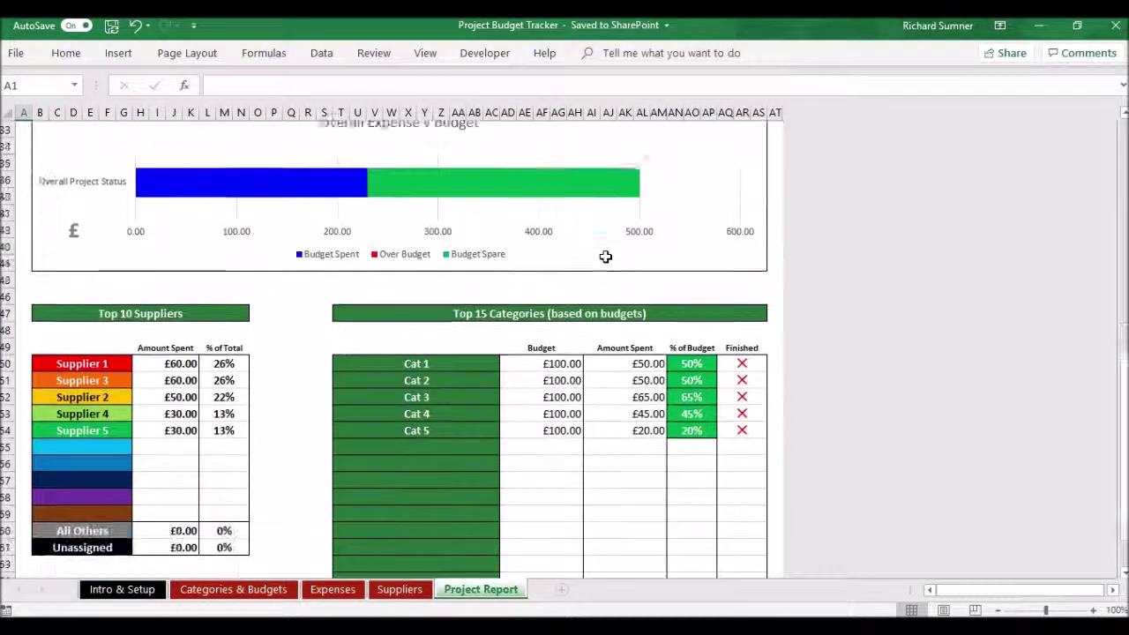
{"action": "scroll", "coordinate": [607, 263], "scroll_direction": "down", "scroll_amount": 1}
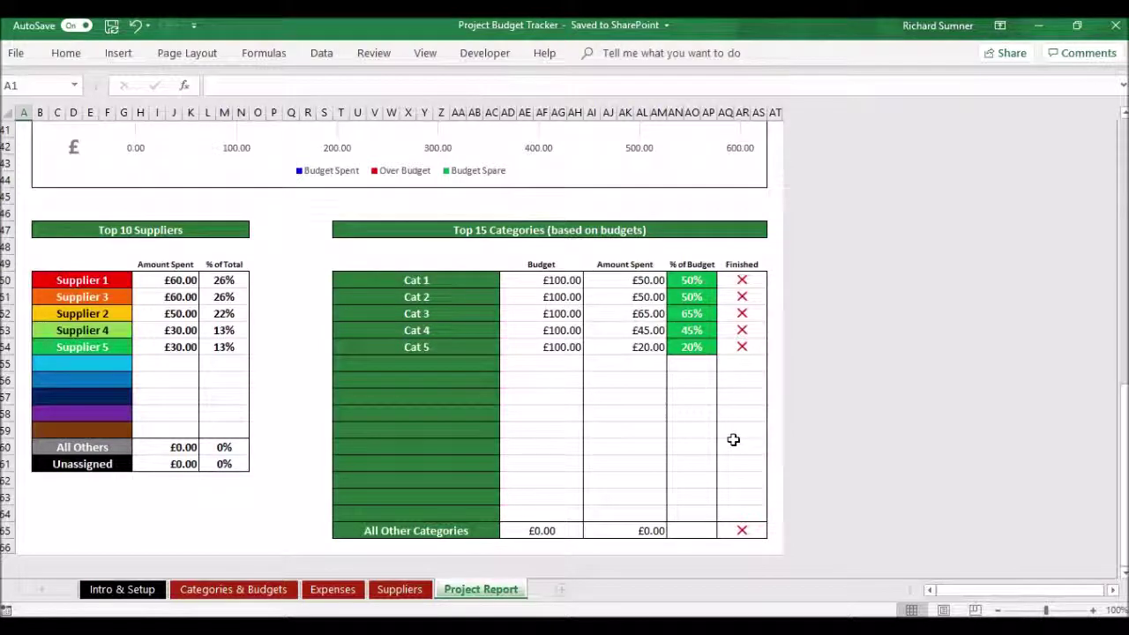
{"action": "scroll", "coordinate": [733, 439], "scroll_direction": "up", "scroll_amount": 10}
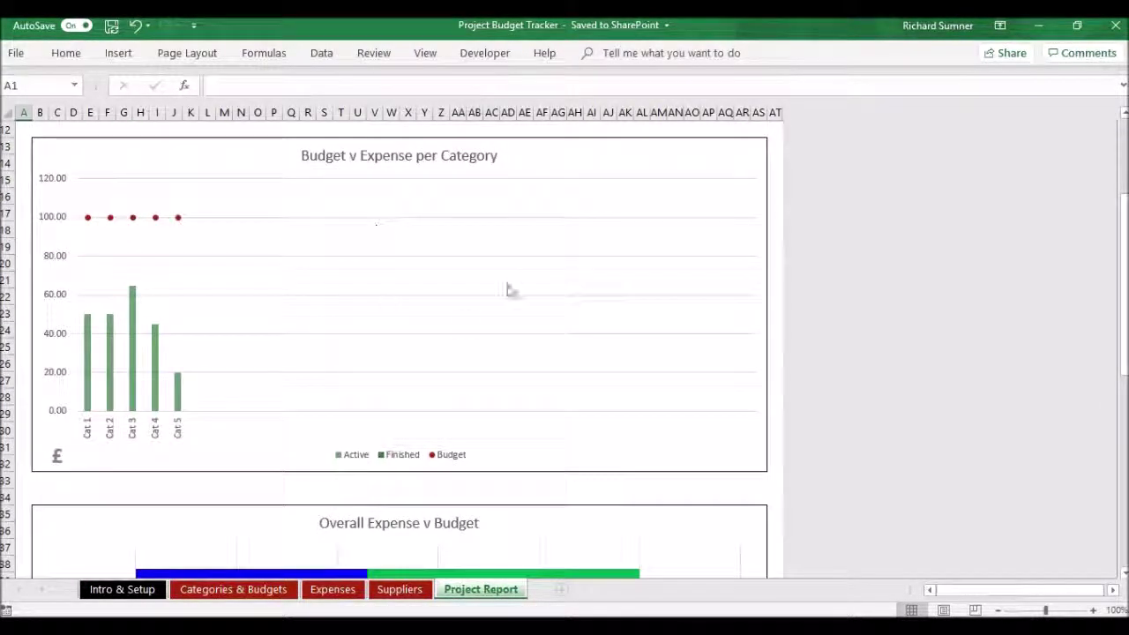
{"action": "scroll", "coordinate": [507, 291], "scroll_direction": "up", "scroll_amount": 2}
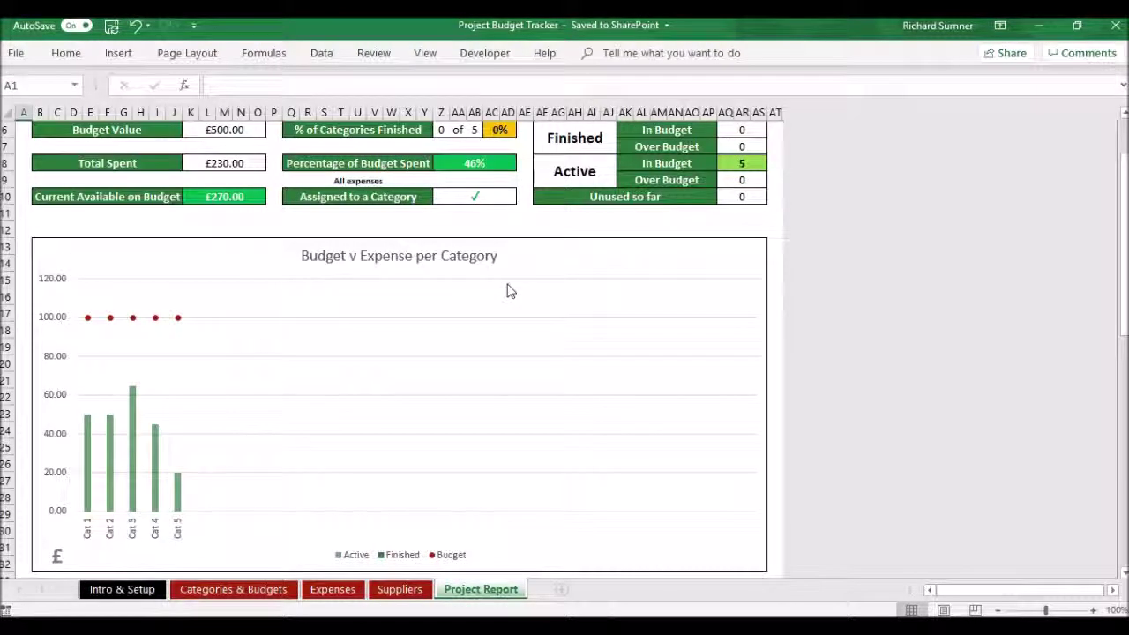
{"action": "scroll", "coordinate": [508, 291], "scroll_direction": "up", "scroll_amount": 2}
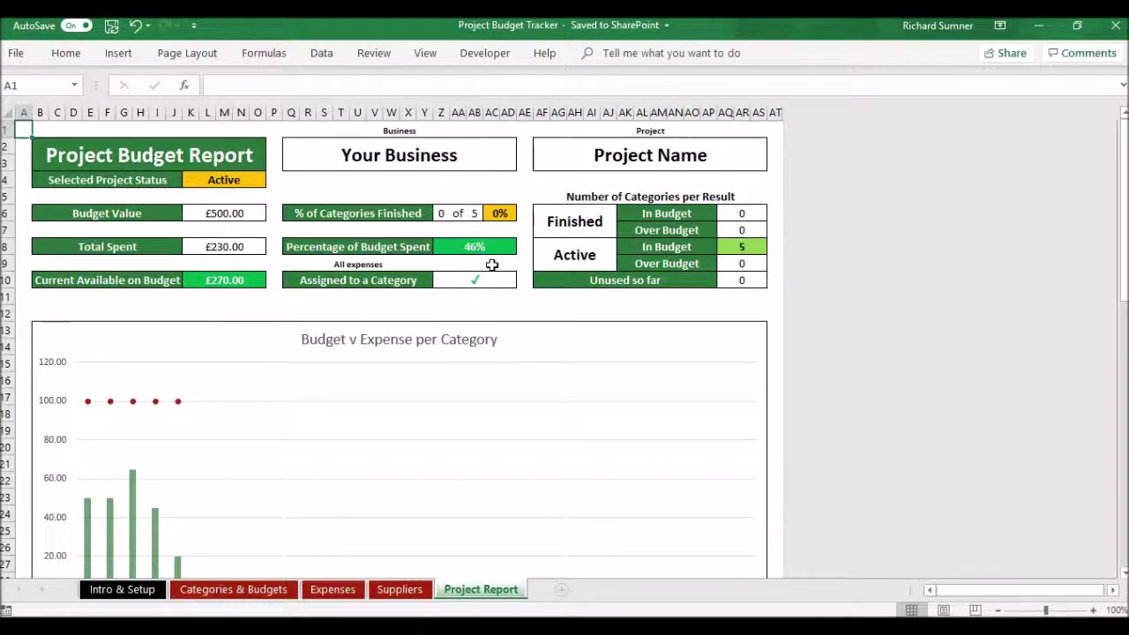
Go back through the earlier sheets to Intro & Setup and locate the How to keep your spreadsheet working link
{"action": "left_click", "coordinate": [408, 589]}
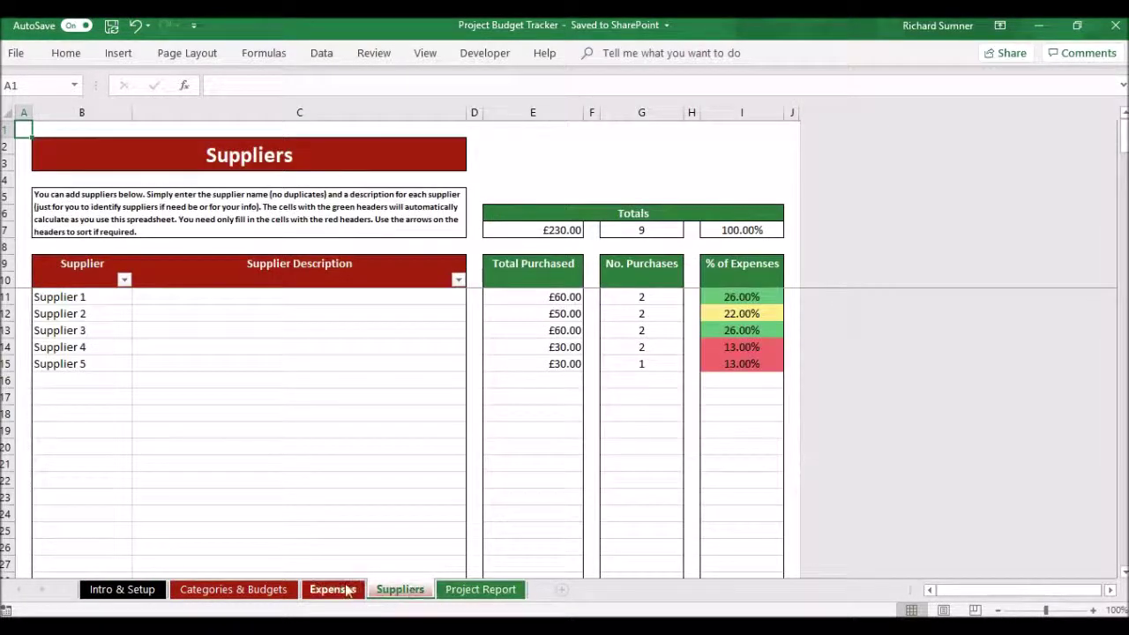
{"action": "left_click", "coordinate": [344, 589]}
{"action": "left_click", "coordinate": [259, 589]}
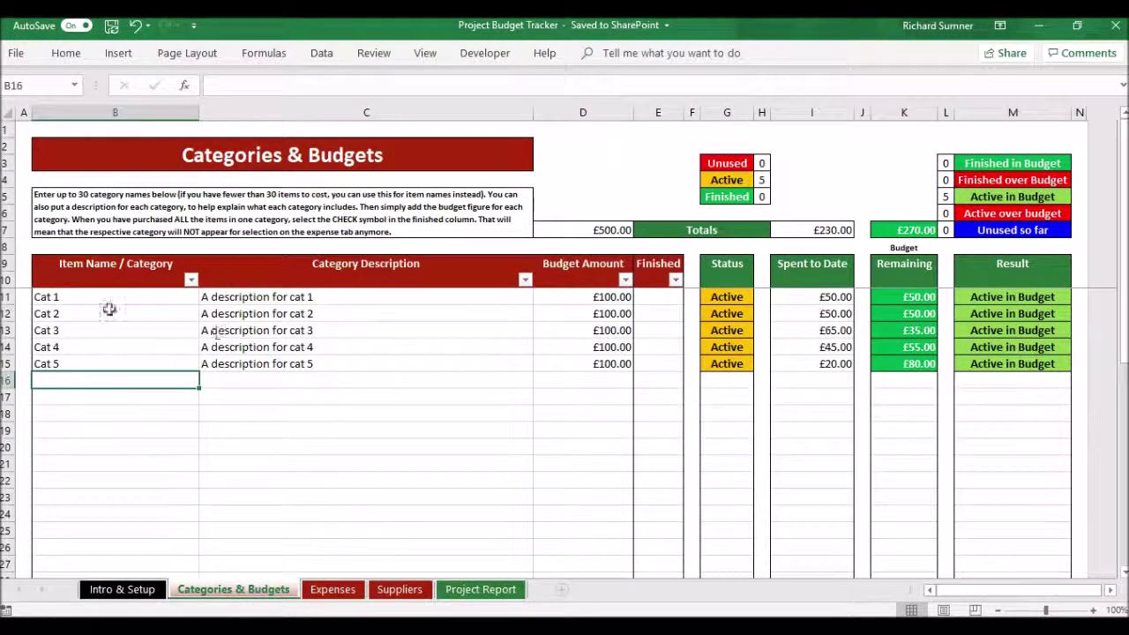
{"action": "left_click", "coordinate": [123, 589]}
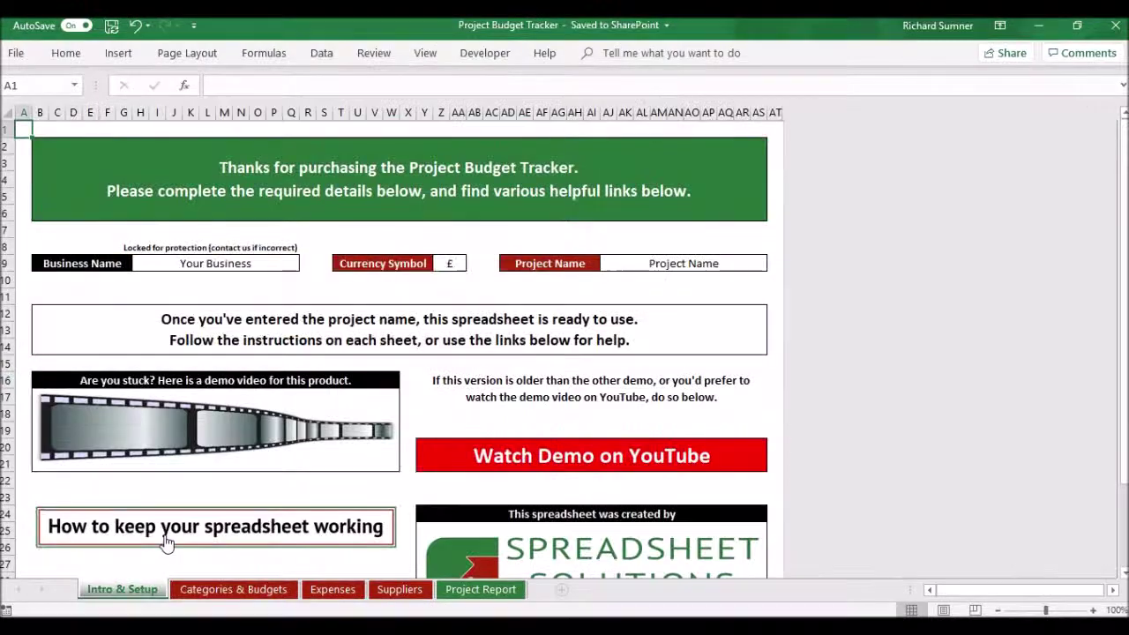
Open the Categories & Budgets sheet and view the context commands for the first empty category cell
{"action": "left_click", "coordinate": [205, 590]}
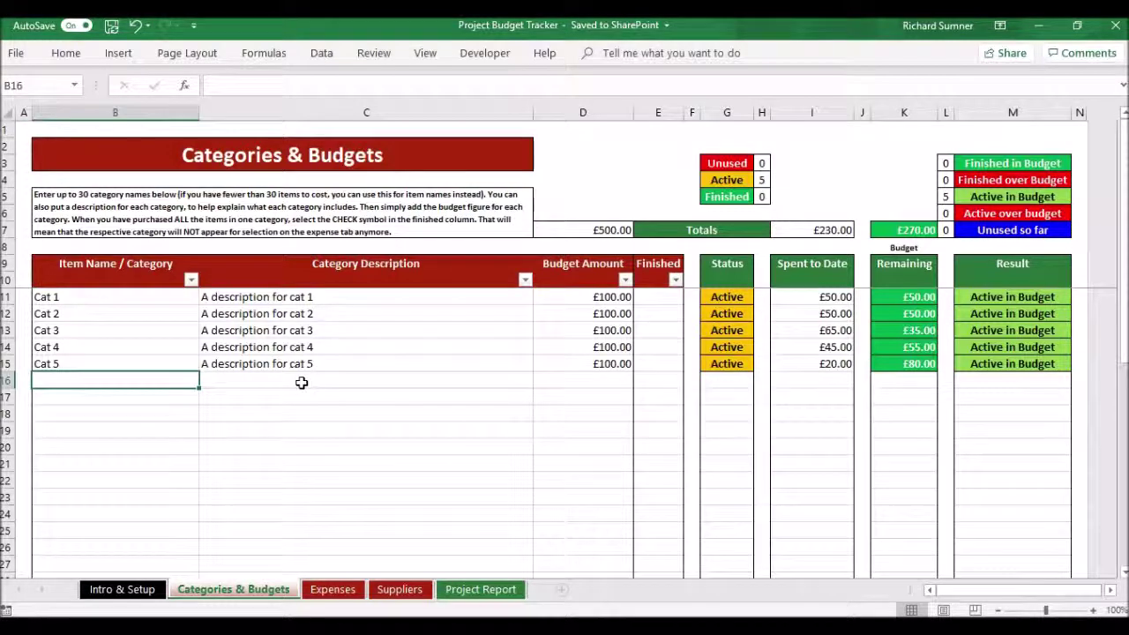
{"action": "right_click", "coordinate": [173, 383]}
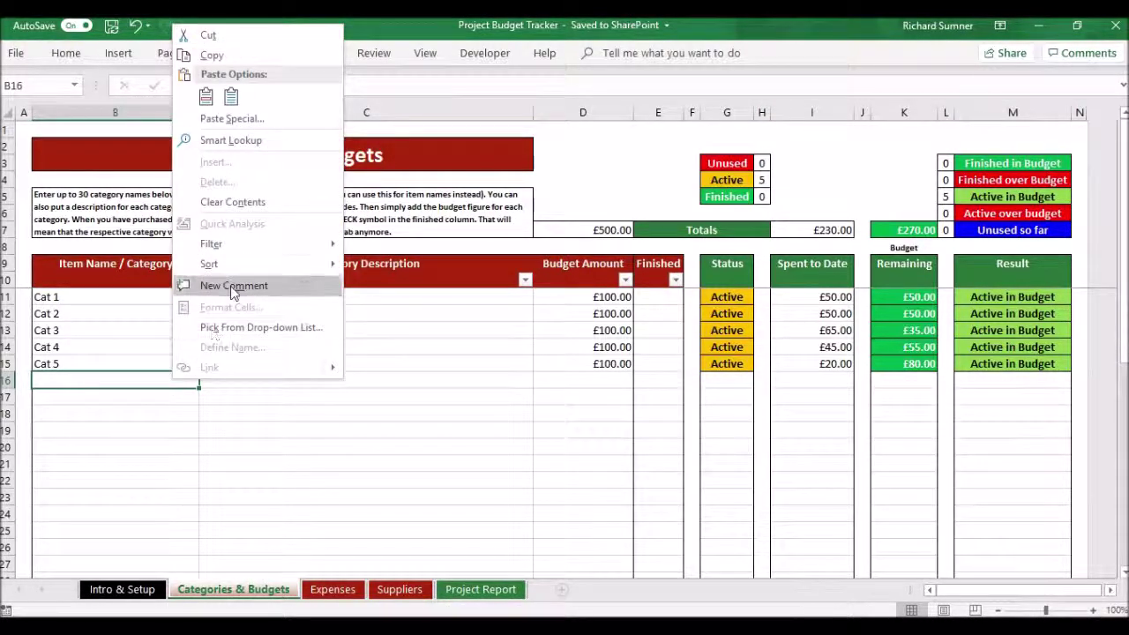
{"action": "left_click", "coordinate": [199, 387]}
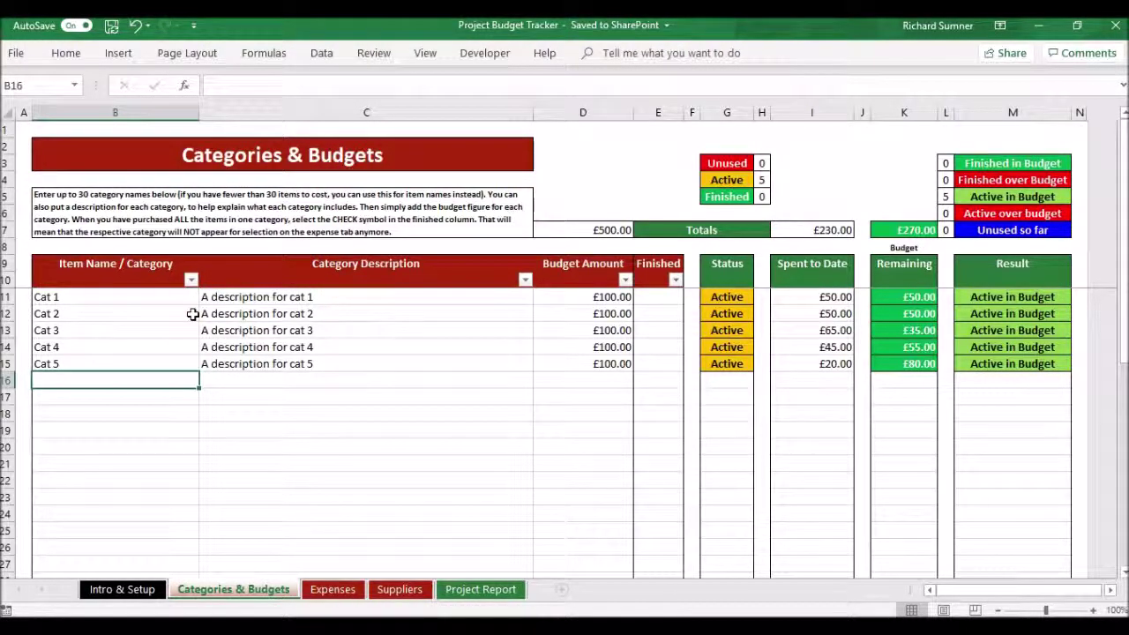
Copy the names, descriptions and budget amounts of Cat 3 to Cat 5
{"action": "left_click", "coordinate": [109, 329]}
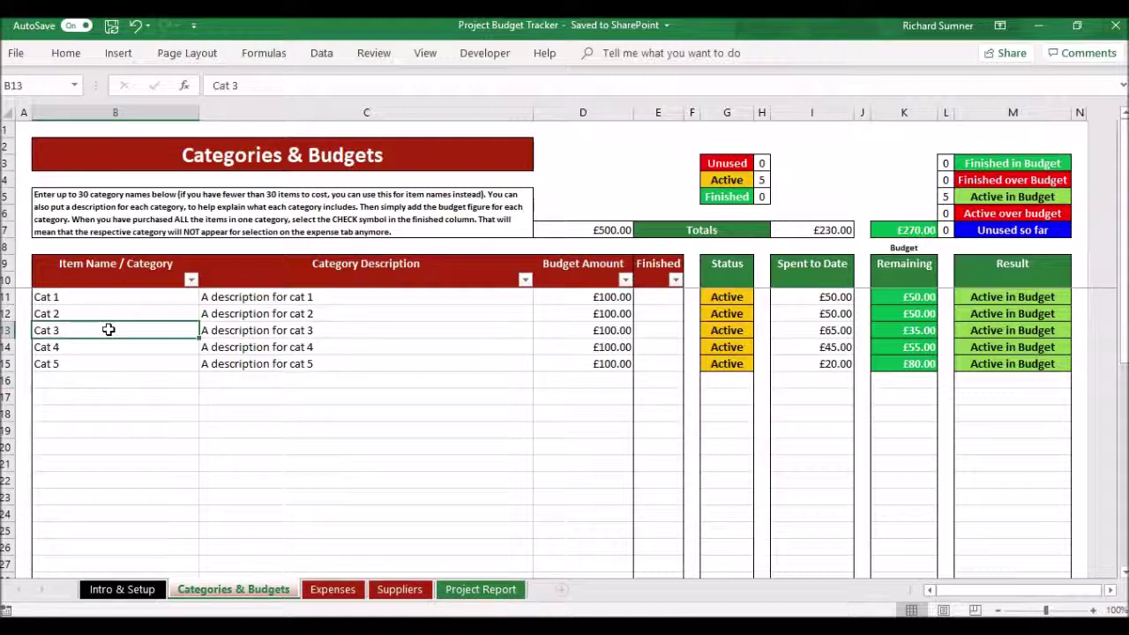
{"action": "key", "text": "shift+Down"}
{"action": "key", "text": "shift+Down"}
{"action": "key", "text": "shift+Right"}
{"action": "key", "text": "shift+Right"}
{"action": "key", "text": "shift+Right"}
{"action": "key", "text": "shift+Left"}
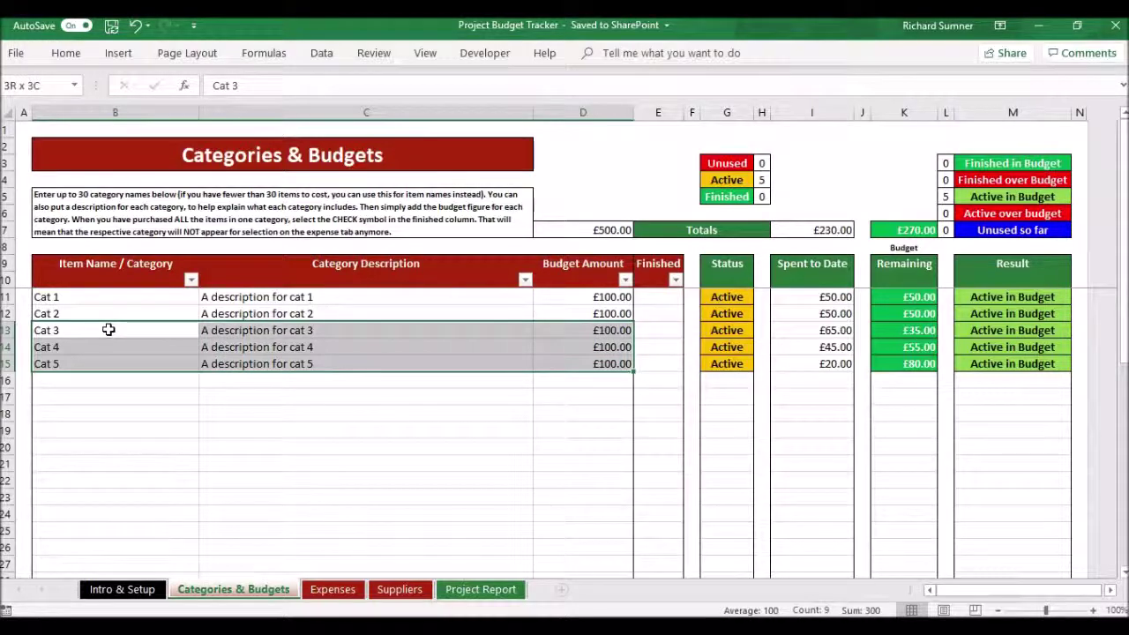
{"action": "right_click", "coordinate": [108, 329]}
{"action": "left_click", "coordinate": [148, 272]}
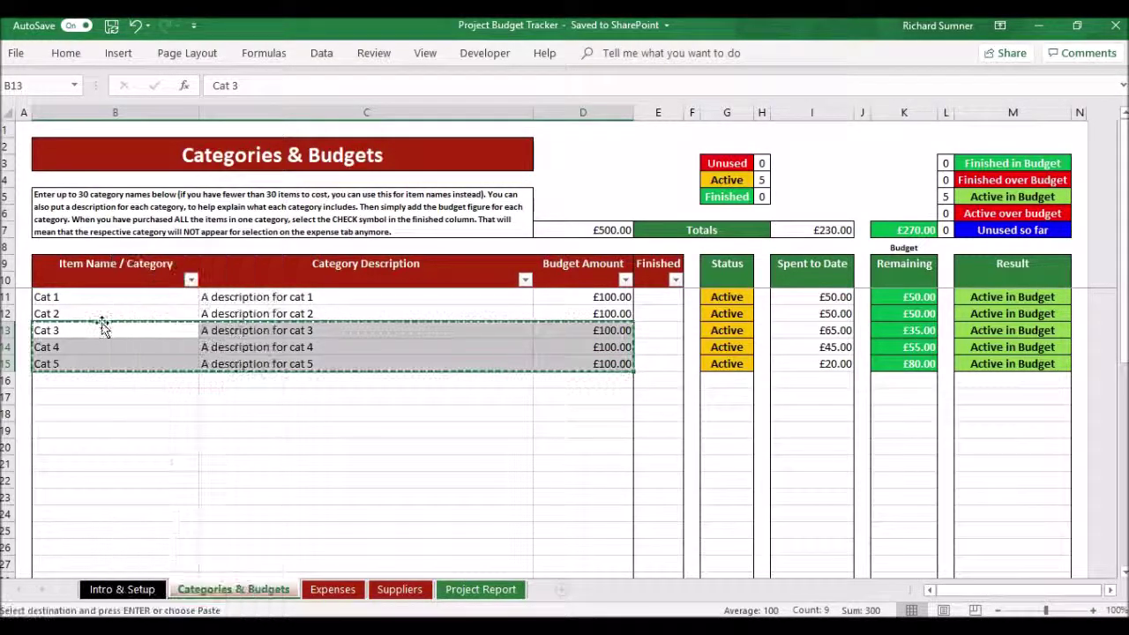
Check the Values paste option for cell B16 and cancel the copy without pasting
{"action": "right_click", "coordinate": [69, 384]}
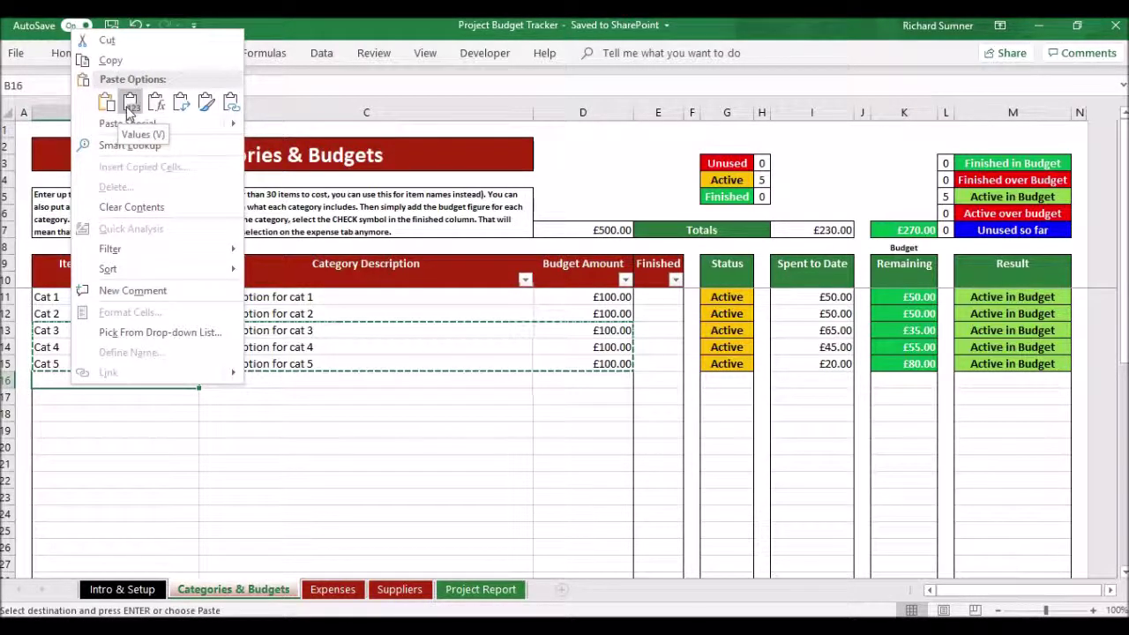
{"action": "left_click", "coordinate": [47, 384]}
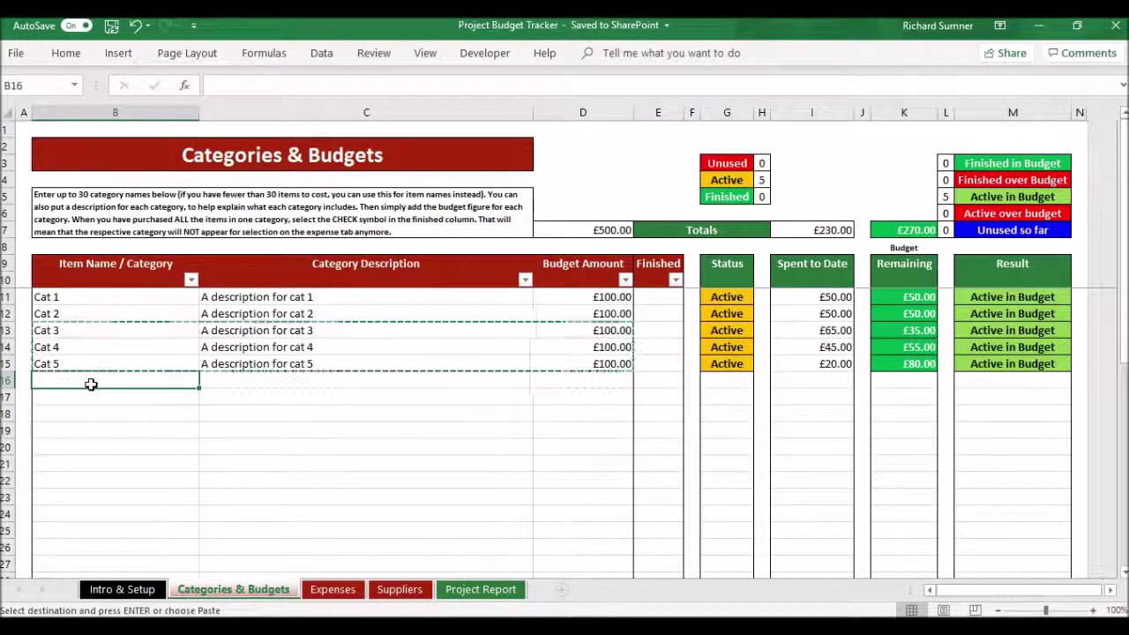
{"action": "key", "text": "Escape"}
Return the selection to cell A1 on Categories & Budgets and open the Intro & Setup sheet
{"action": "key", "text": "Down"}
{"action": "key", "text": "Right"}
{"action": "key", "text": "Up"}
{"action": "key", "text": "Left"}
{"action": "key", "text": "Left"}
{"action": "key", "text": "Up"}
{"action": "key", "text": "Up"}
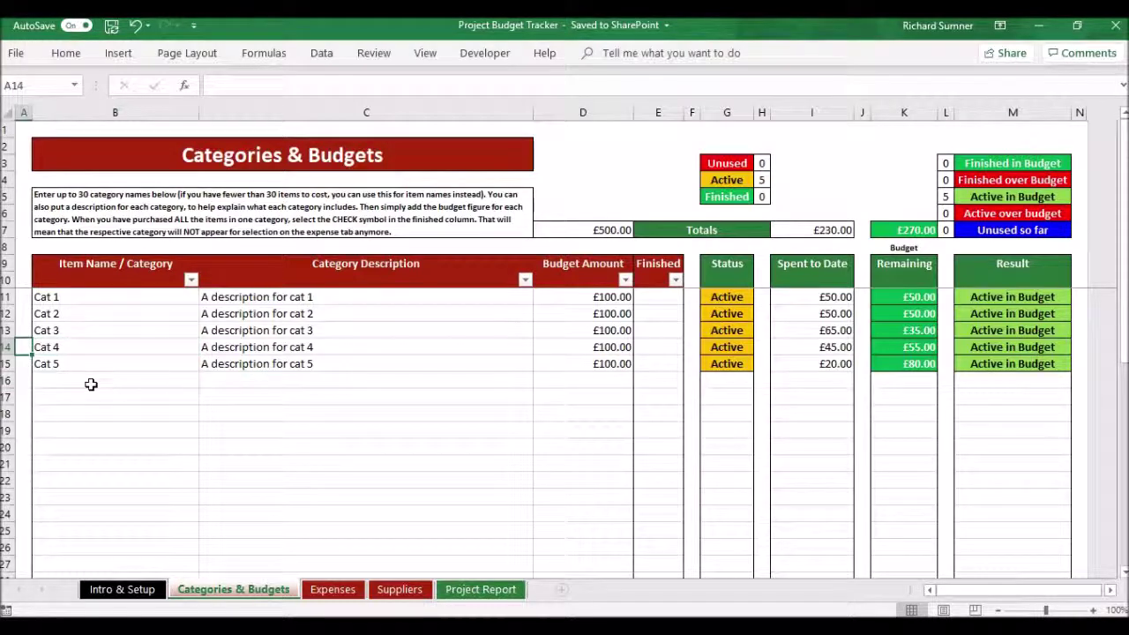
{"action": "key", "text": "Up"}
{"action": "key", "text": "Up"}
{"action": "key", "text": "Up"}
{"action": "key", "text": "Up"}
{"action": "key", "text": "Up"}
{"action": "key", "text": "Up"}
{"action": "key", "text": "Up"}
{"action": "key", "text": "Up"}
{"action": "key", "text": "Up"}
{"action": "key", "text": "Up"}
{"action": "key", "text": "Up"}
{"action": "key", "text": "Up"}
{"action": "key", "text": "Up"}
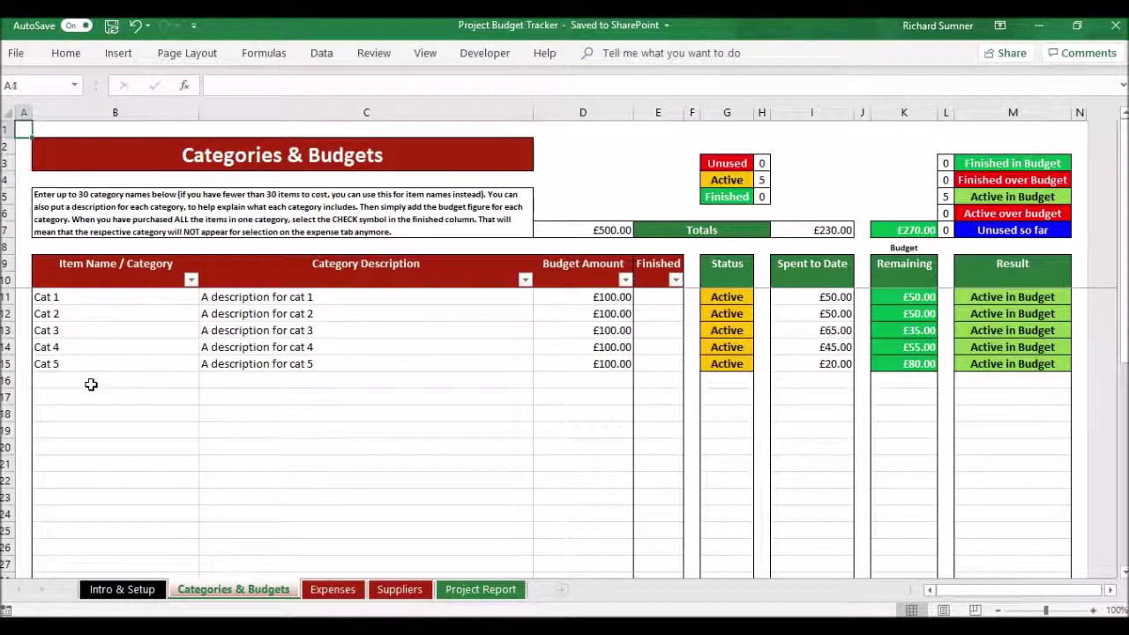
{"action": "left_click", "coordinate": [141, 587]}
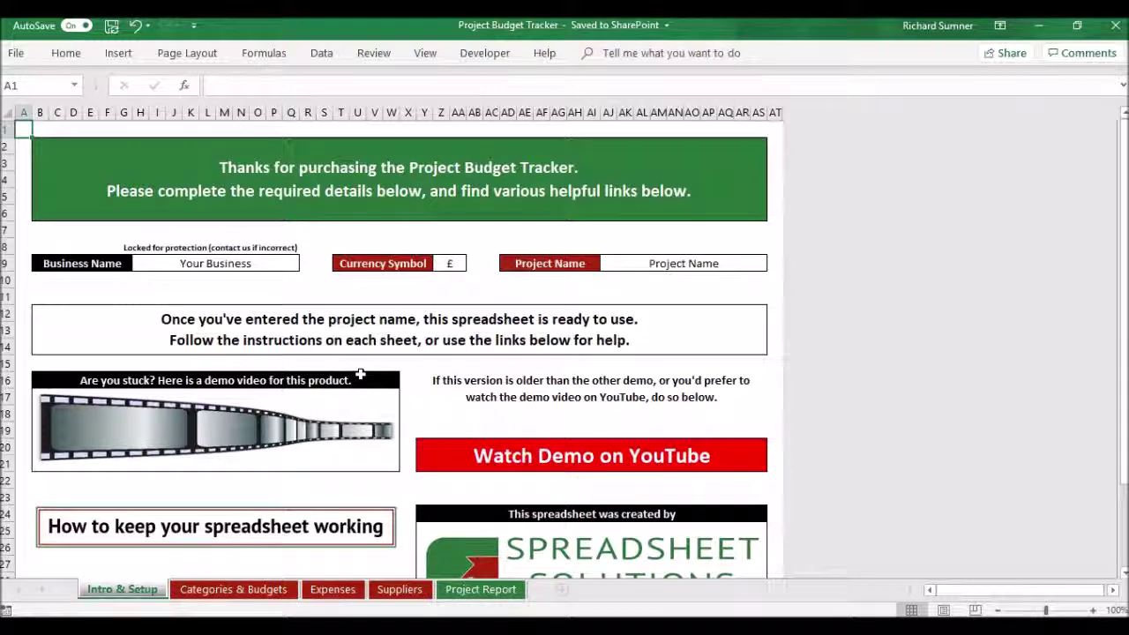